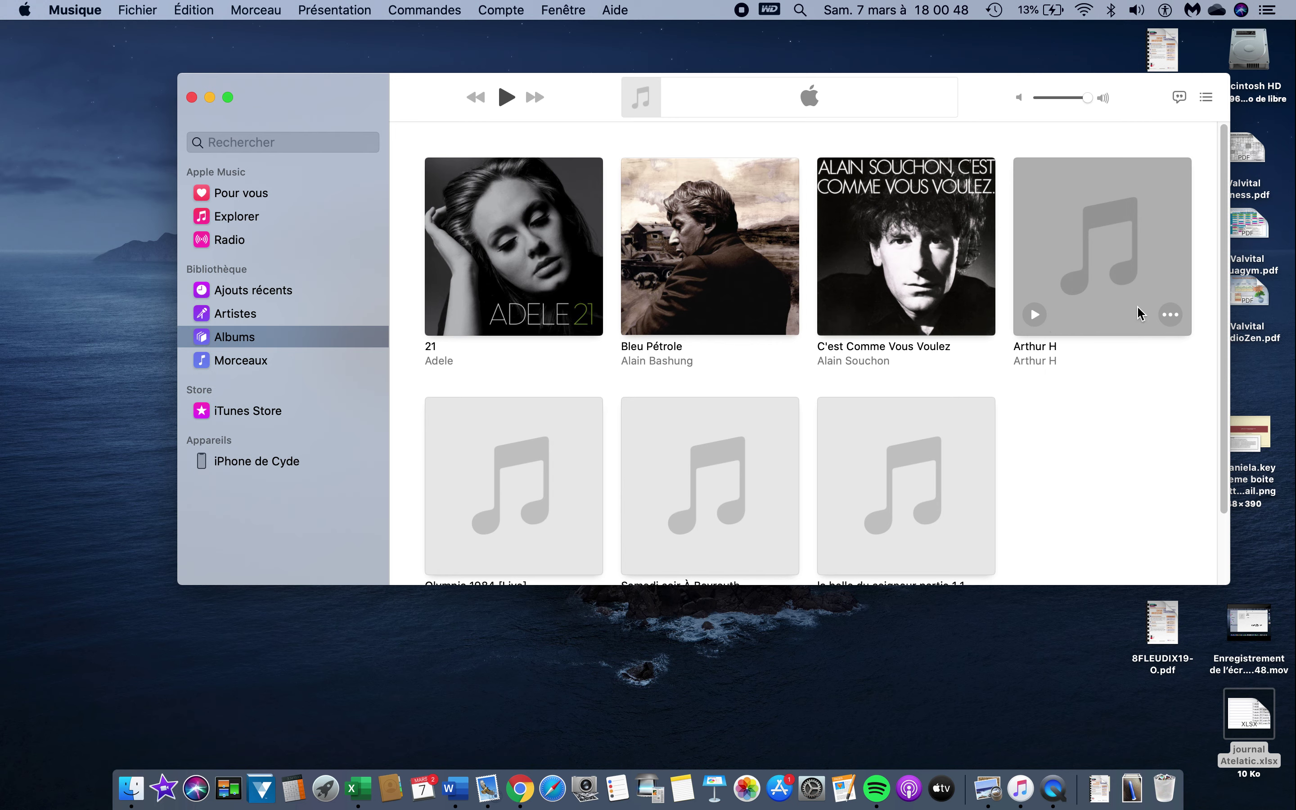
# Step: Fetch the missing album artwork for the Arthur H album from Apple
pyautogui.click(1171, 314)
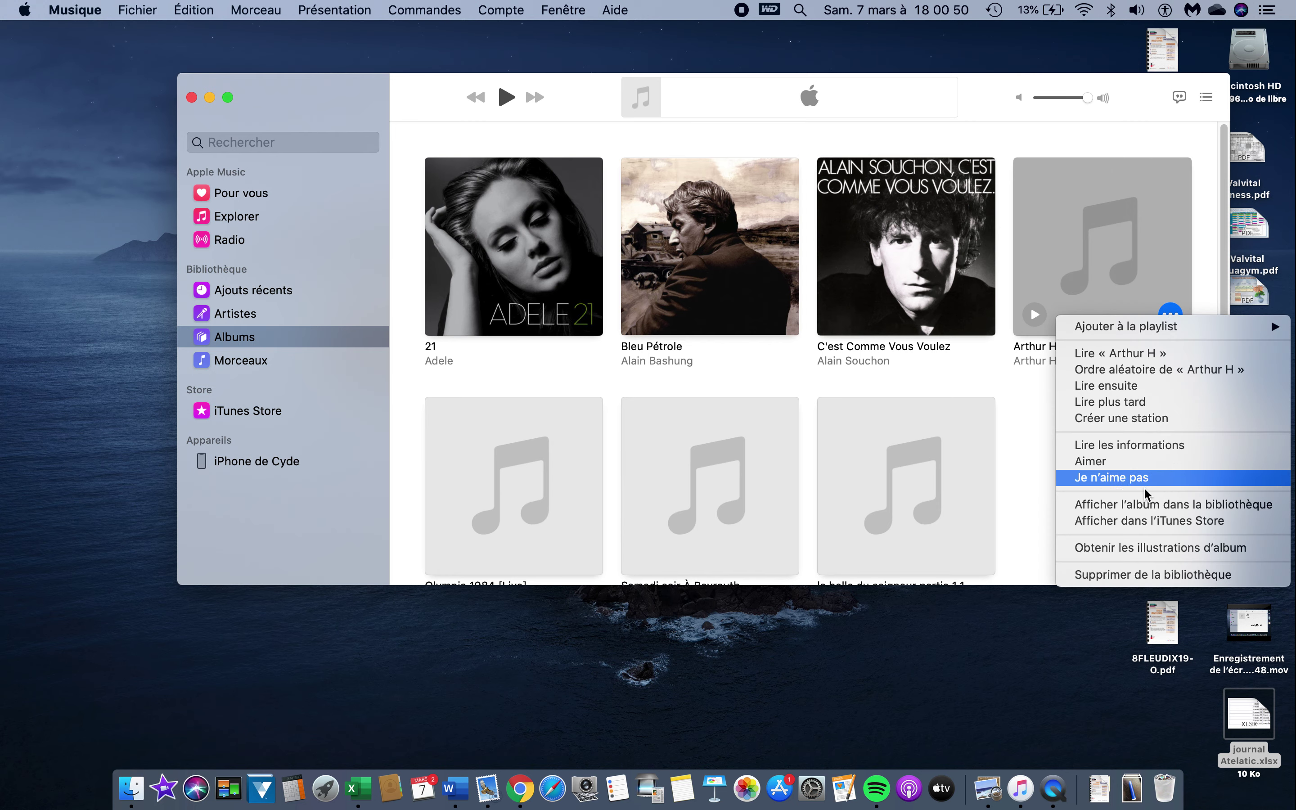
pyautogui.click(1138, 548)
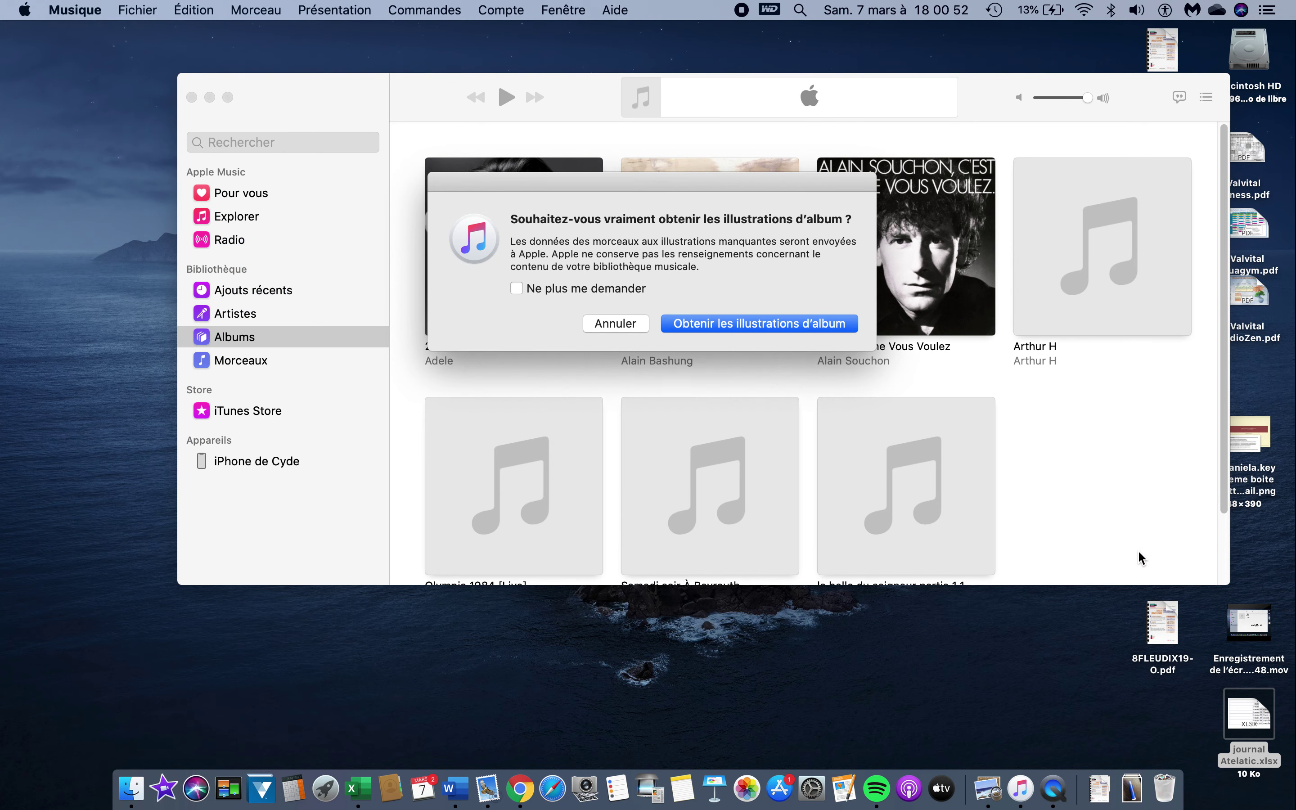
pyautogui.click(825, 325)
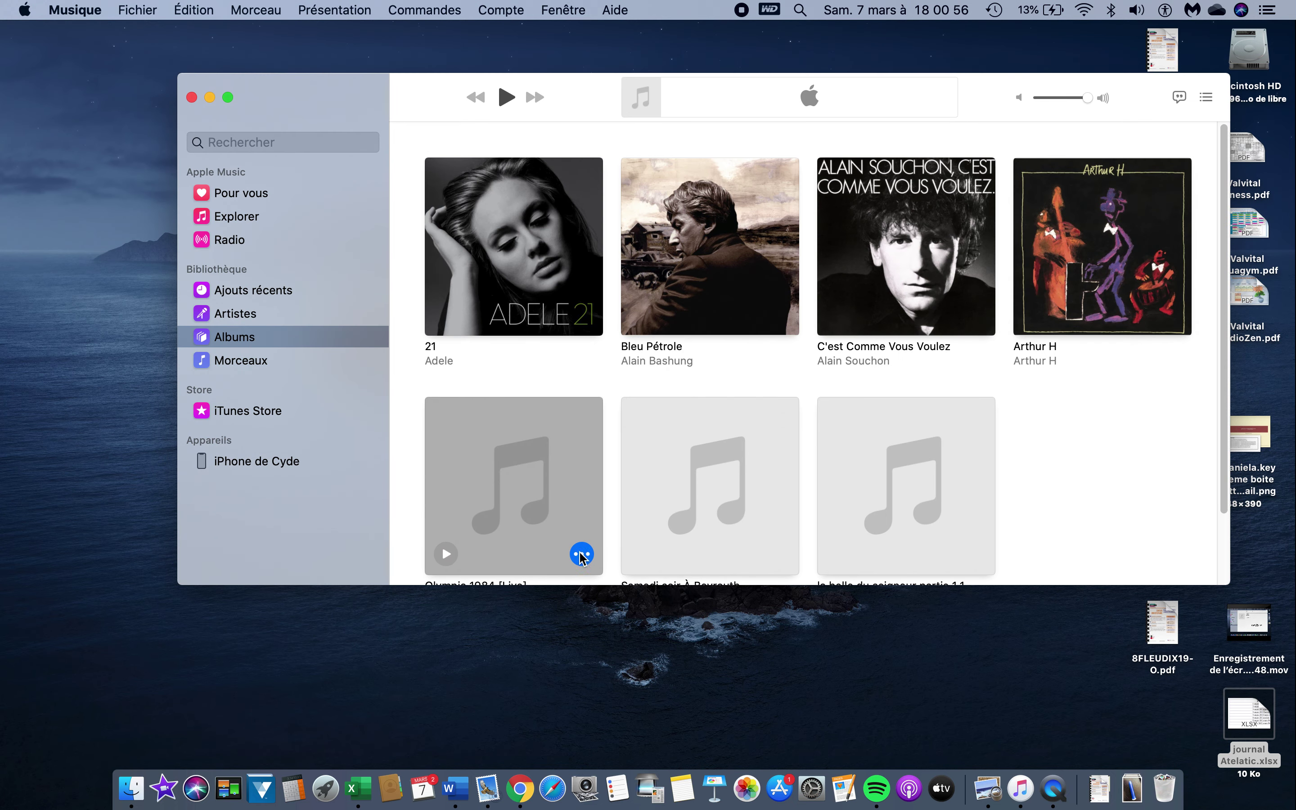
# Step: Try to fetch the album artwork for Olympia 1984 [Live] by Bernard Lavilliers
pyautogui.scroll(-3, 576, 541)
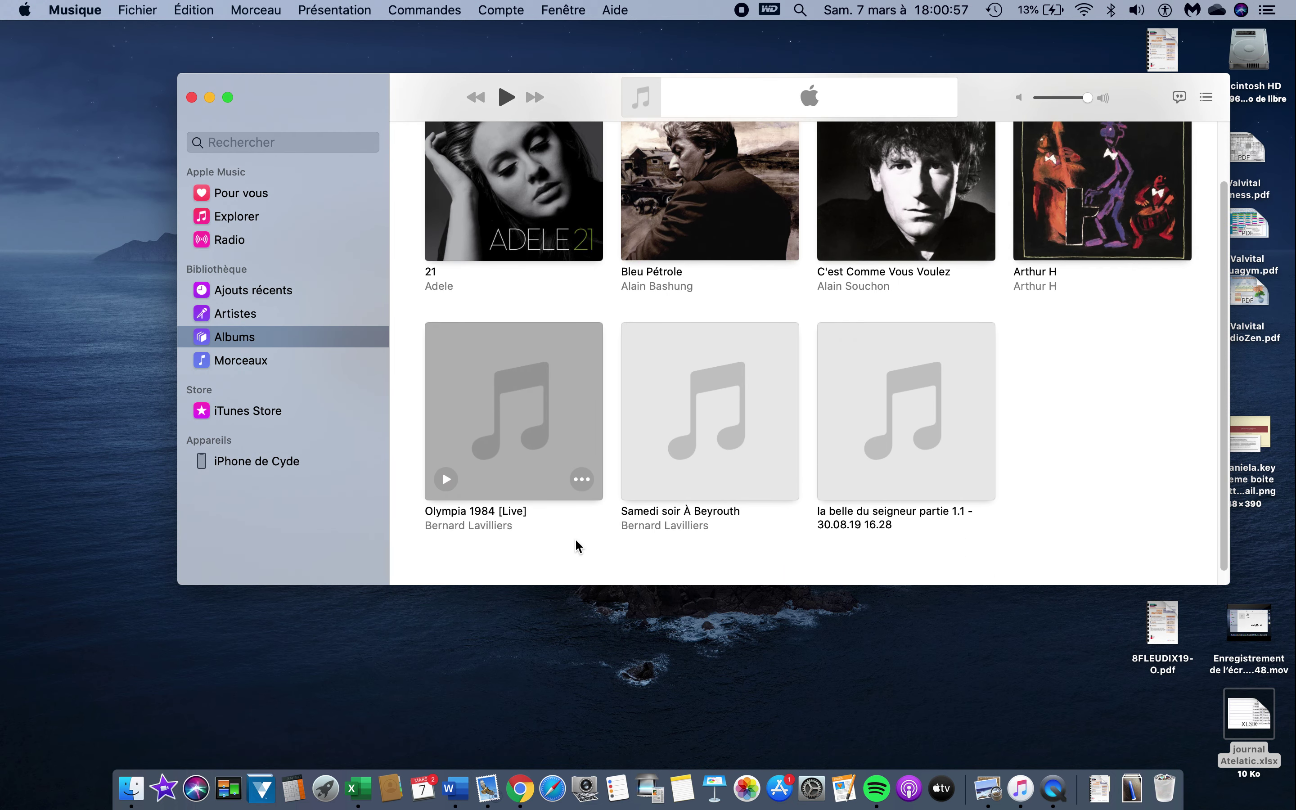
pyautogui.click(583, 480)
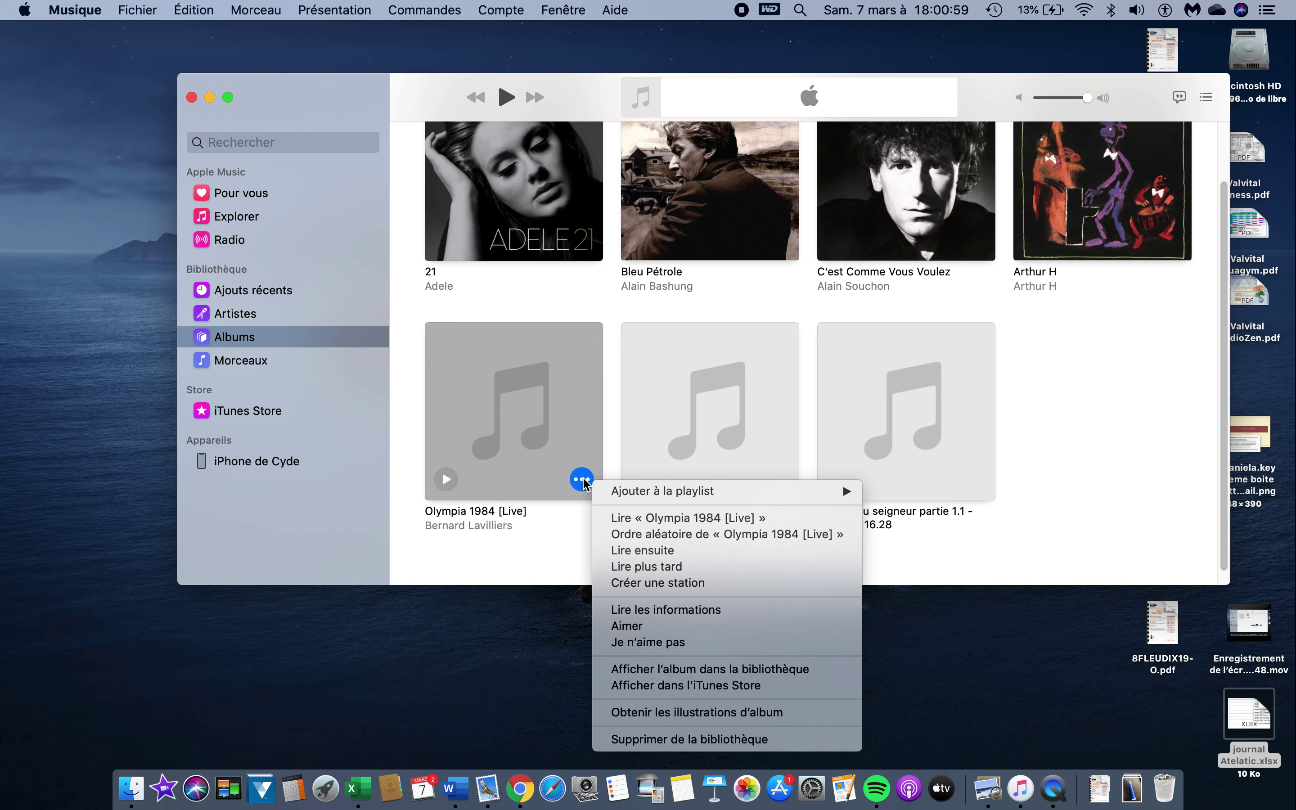
pyautogui.click(650, 712)
pyautogui.click(703, 324)
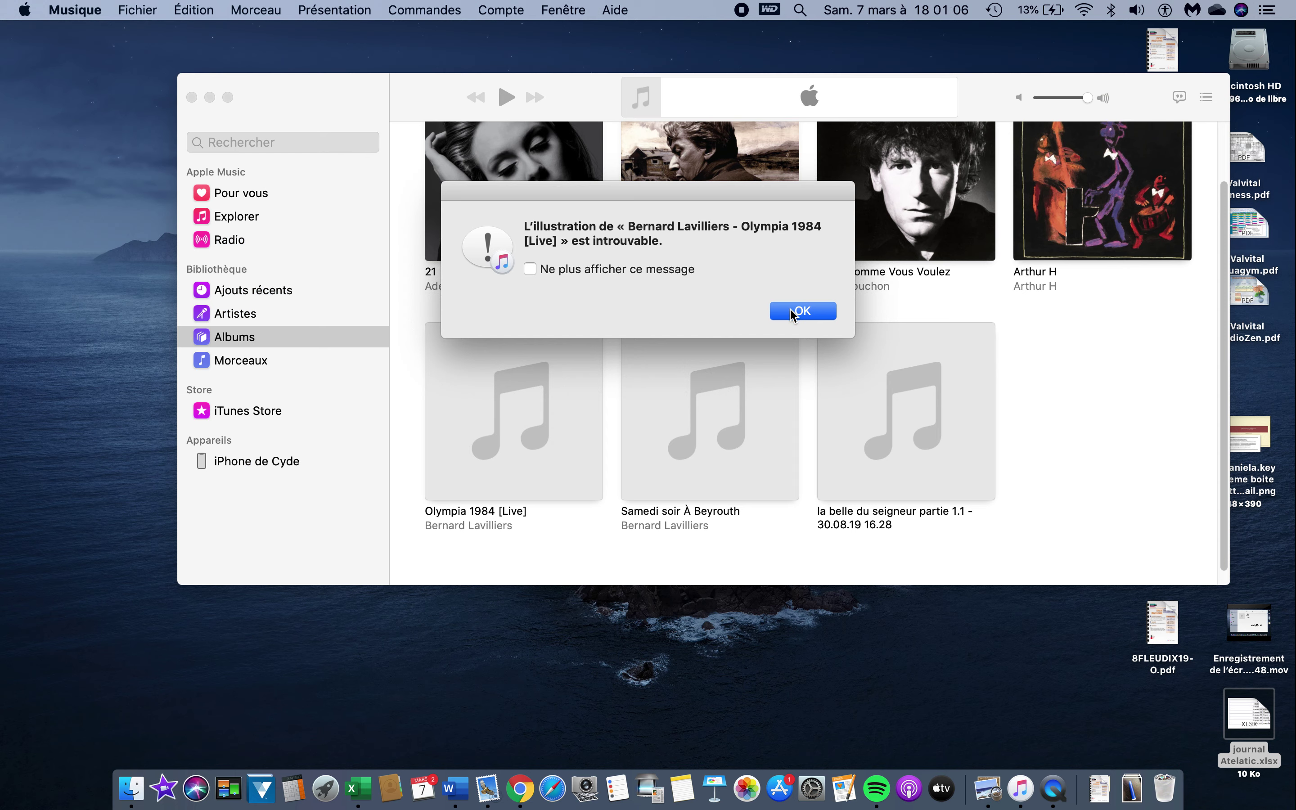
pyautogui.click(792, 312)
# Step: Try to fetch the album artwork for Samedi soir À Beyrouth by Bernard Lavilliers
pyautogui.click(777, 478)
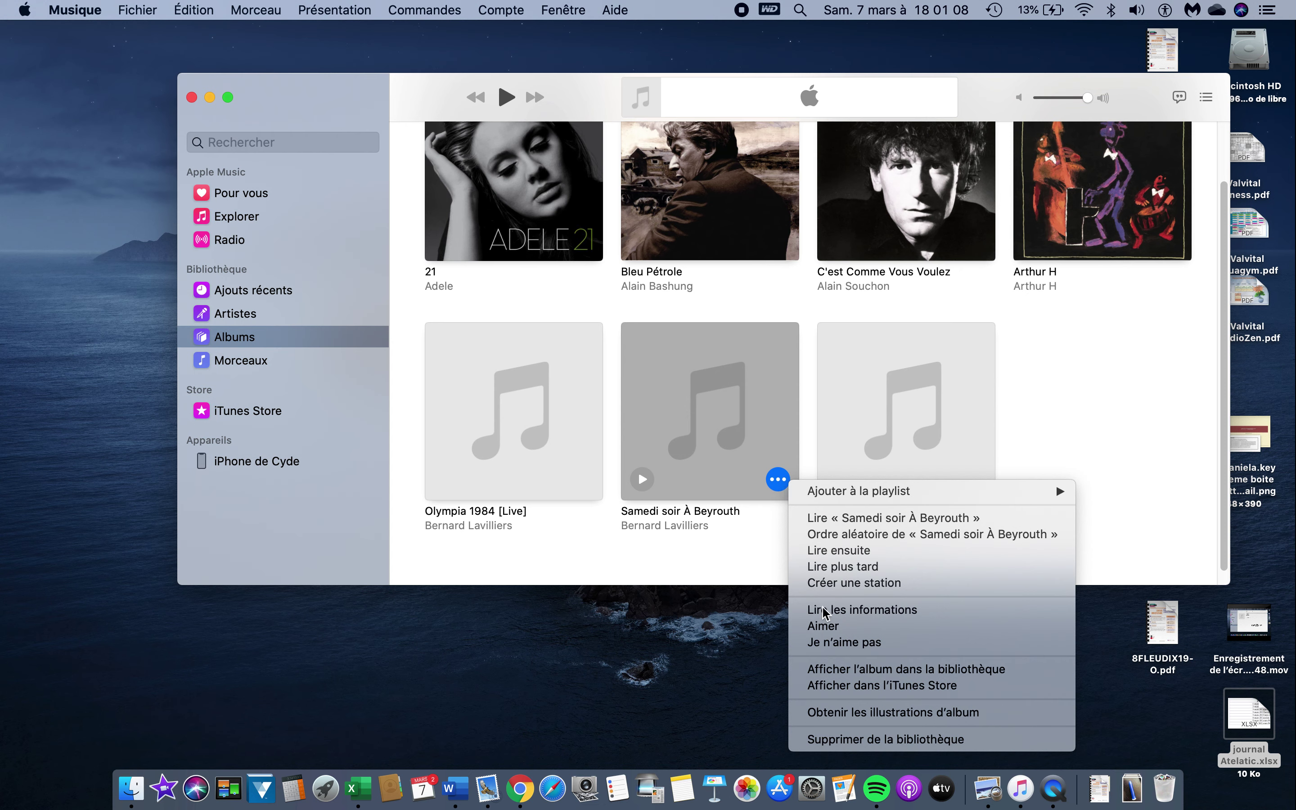
pyautogui.click(831, 712)
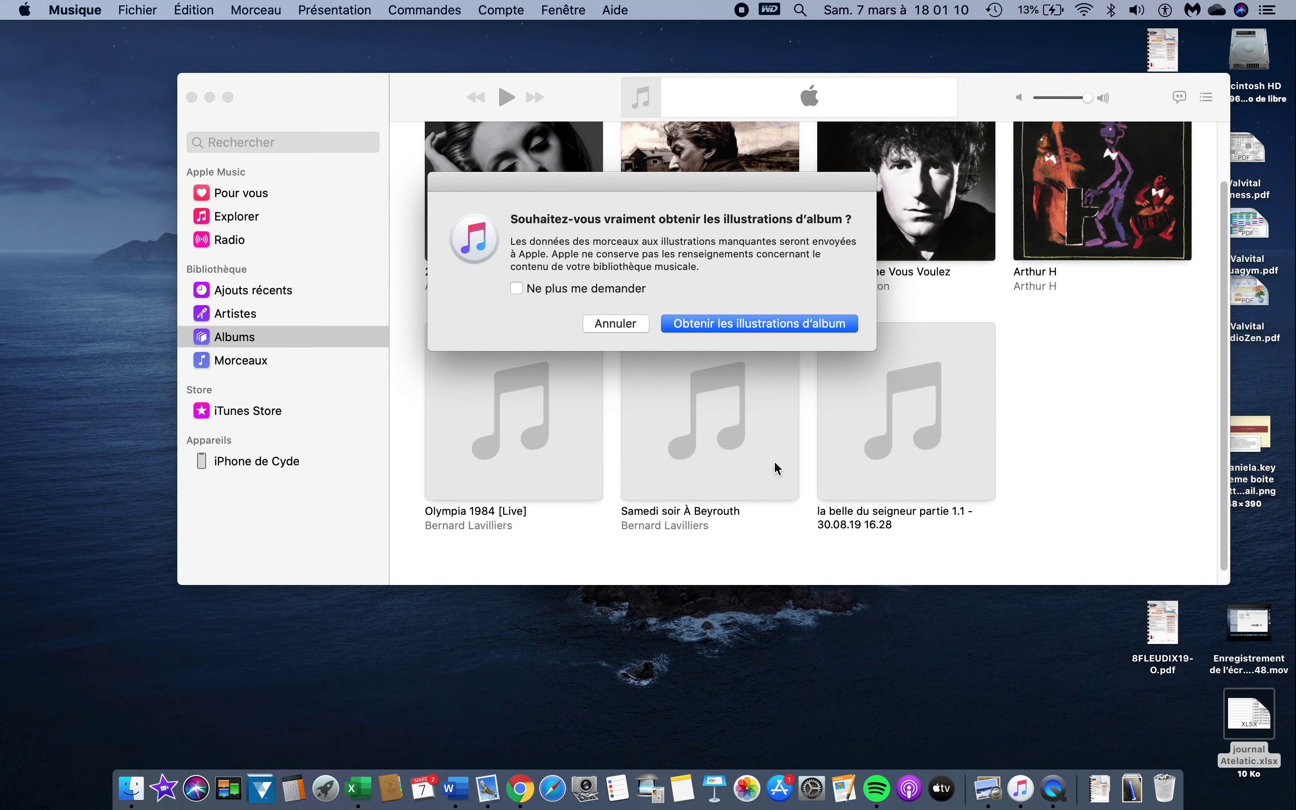
pyautogui.click(752, 323)
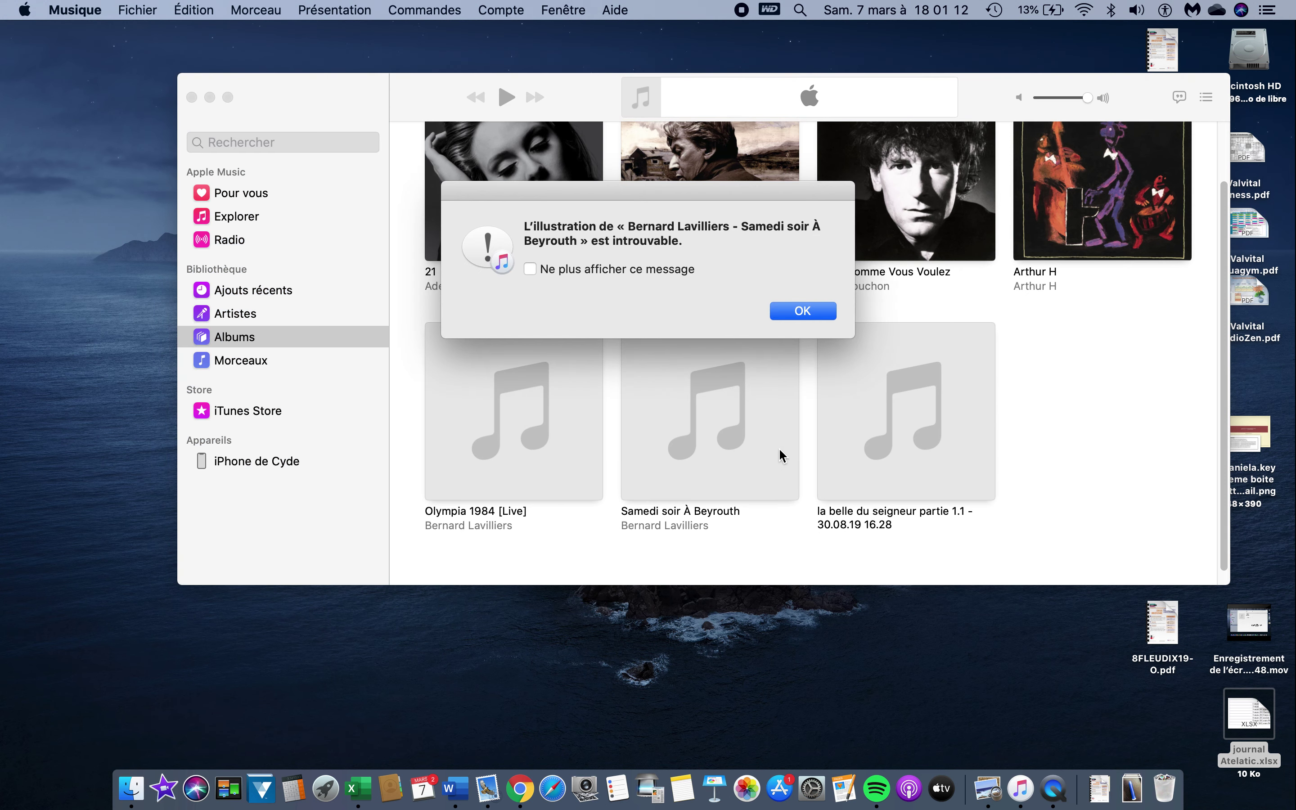
pyautogui.click(792, 309)
# Step: Try to fetch the album artwork for the album "la belle du seigneur partie 1.1 - 30.08.19 16.28"
pyautogui.moveTo(905, 455)
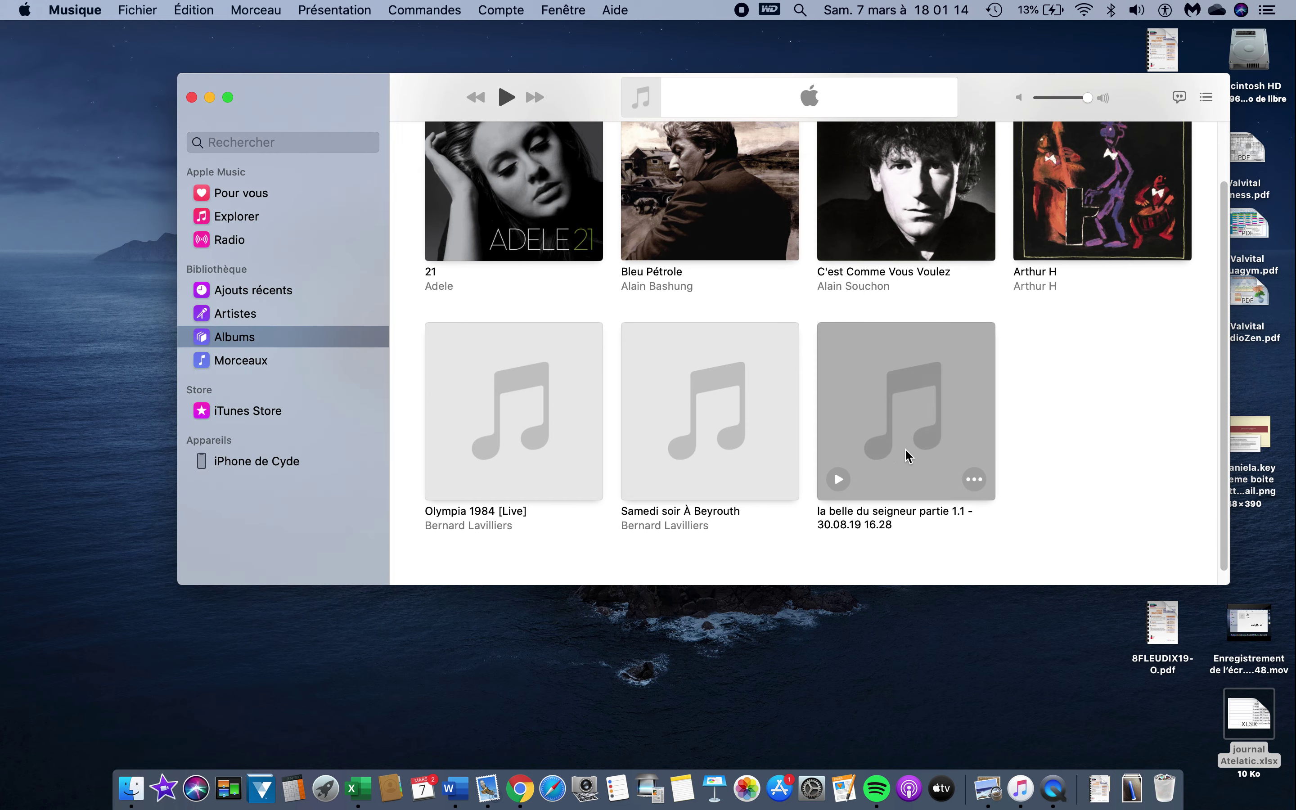
pyautogui.click(974, 480)
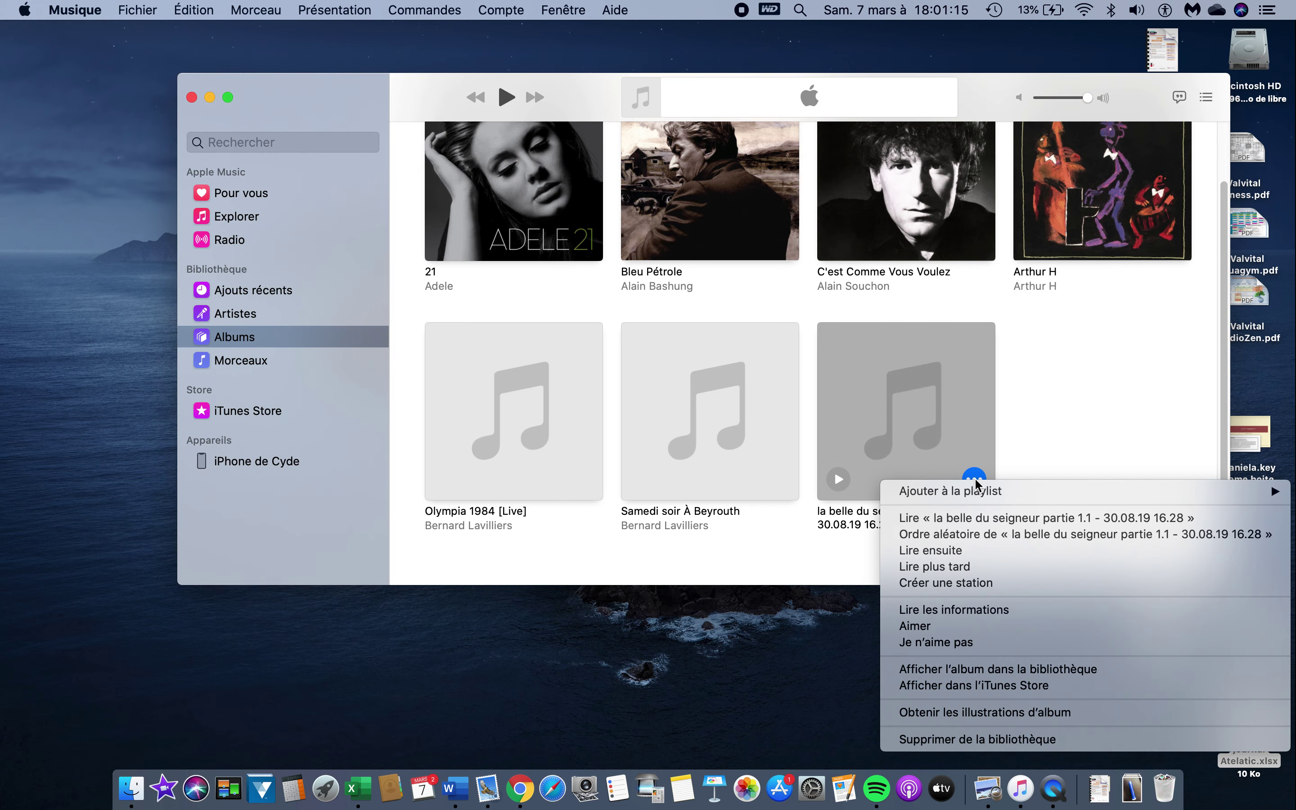
pyautogui.click(984, 712)
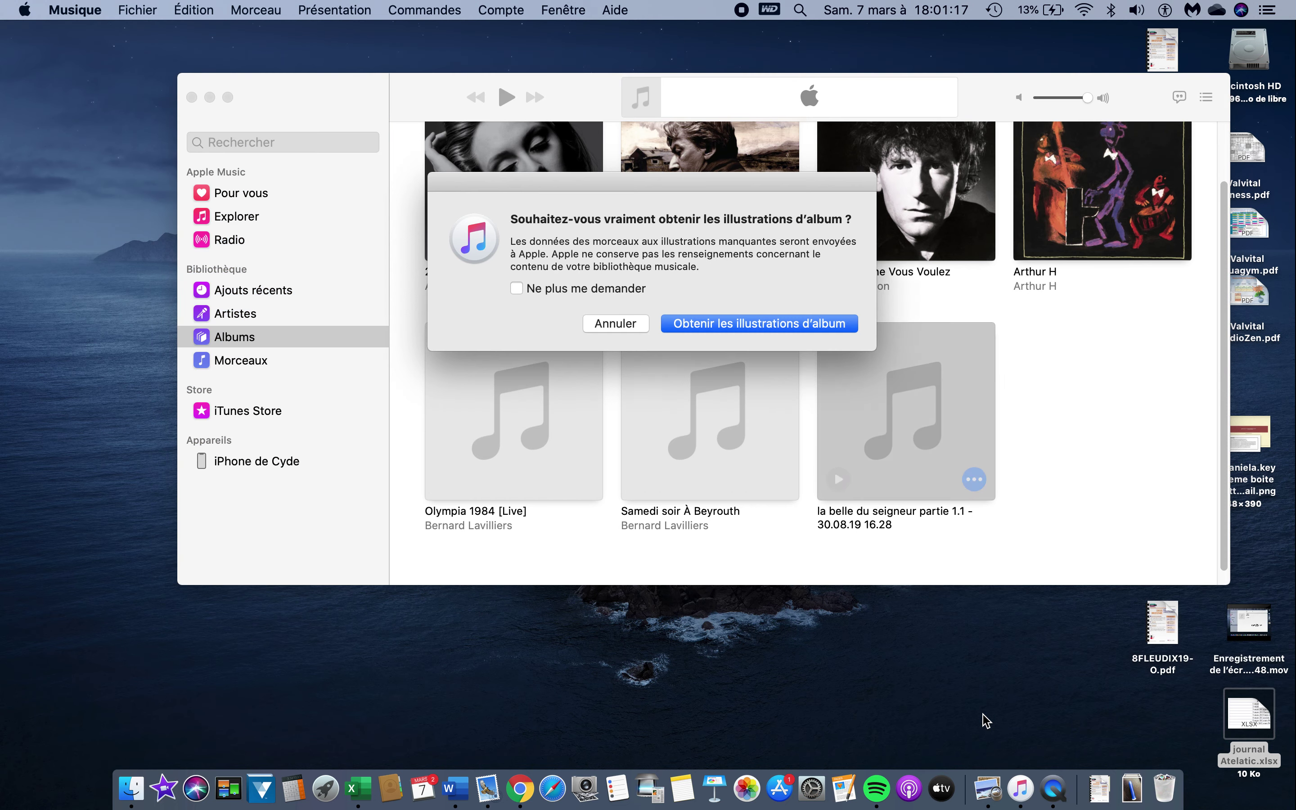
pyautogui.click(783, 324)
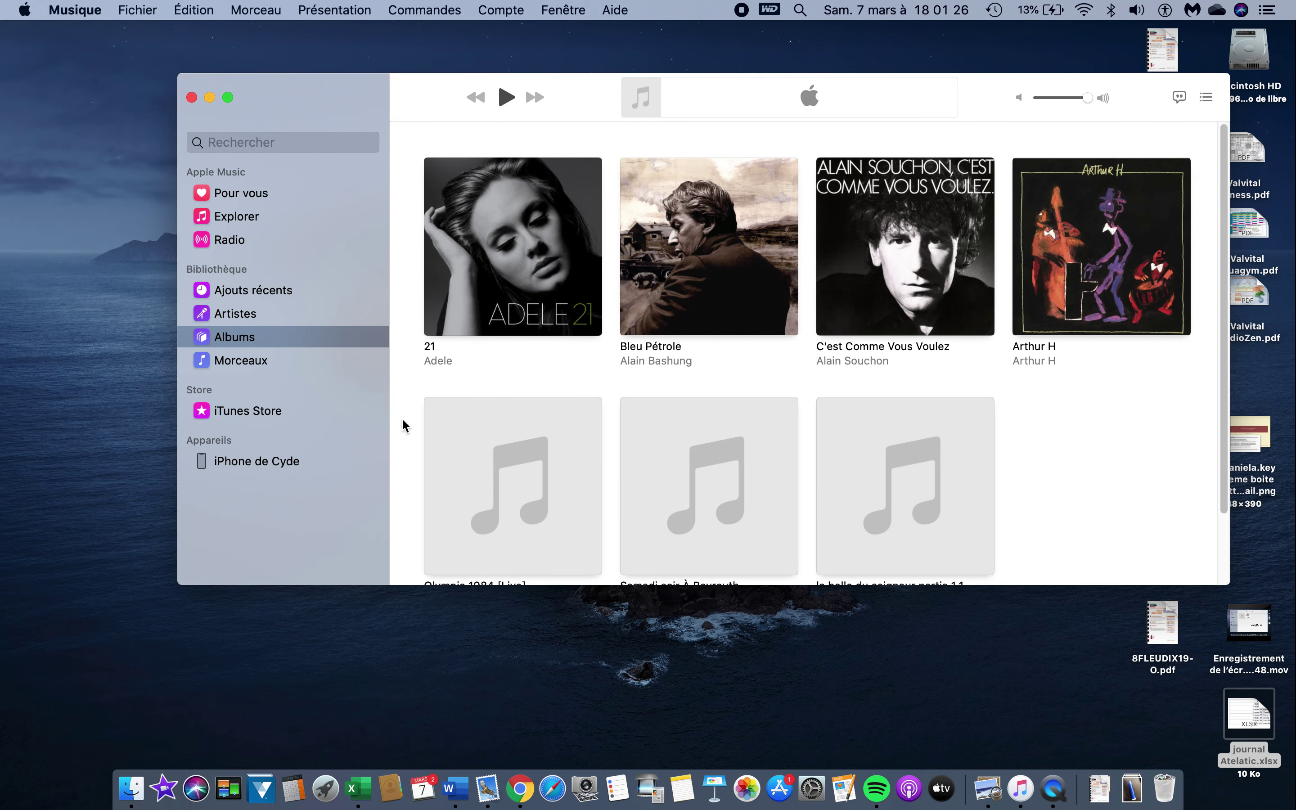
# Step: Create a new regular playlist and name it Voiture
pyautogui.click(236, 360)
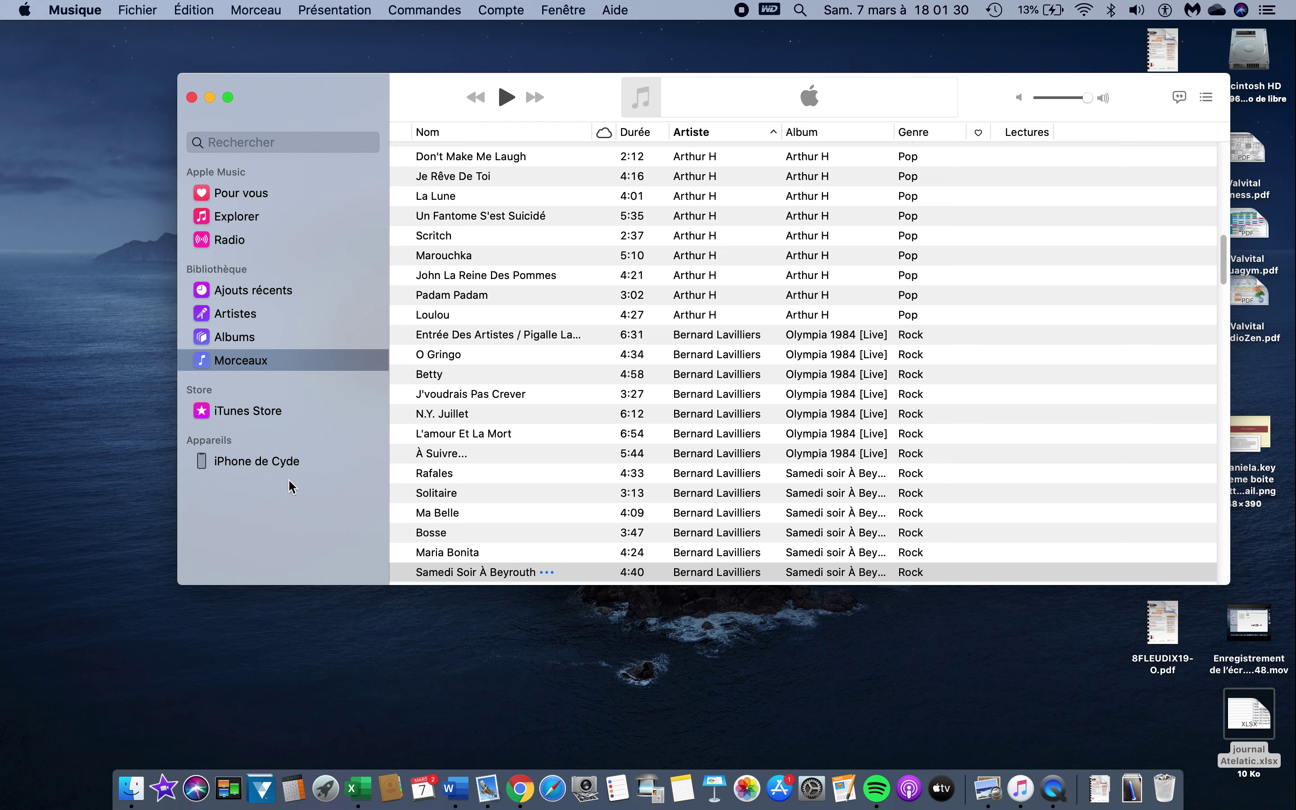
pyautogui.rightClick(296, 514)
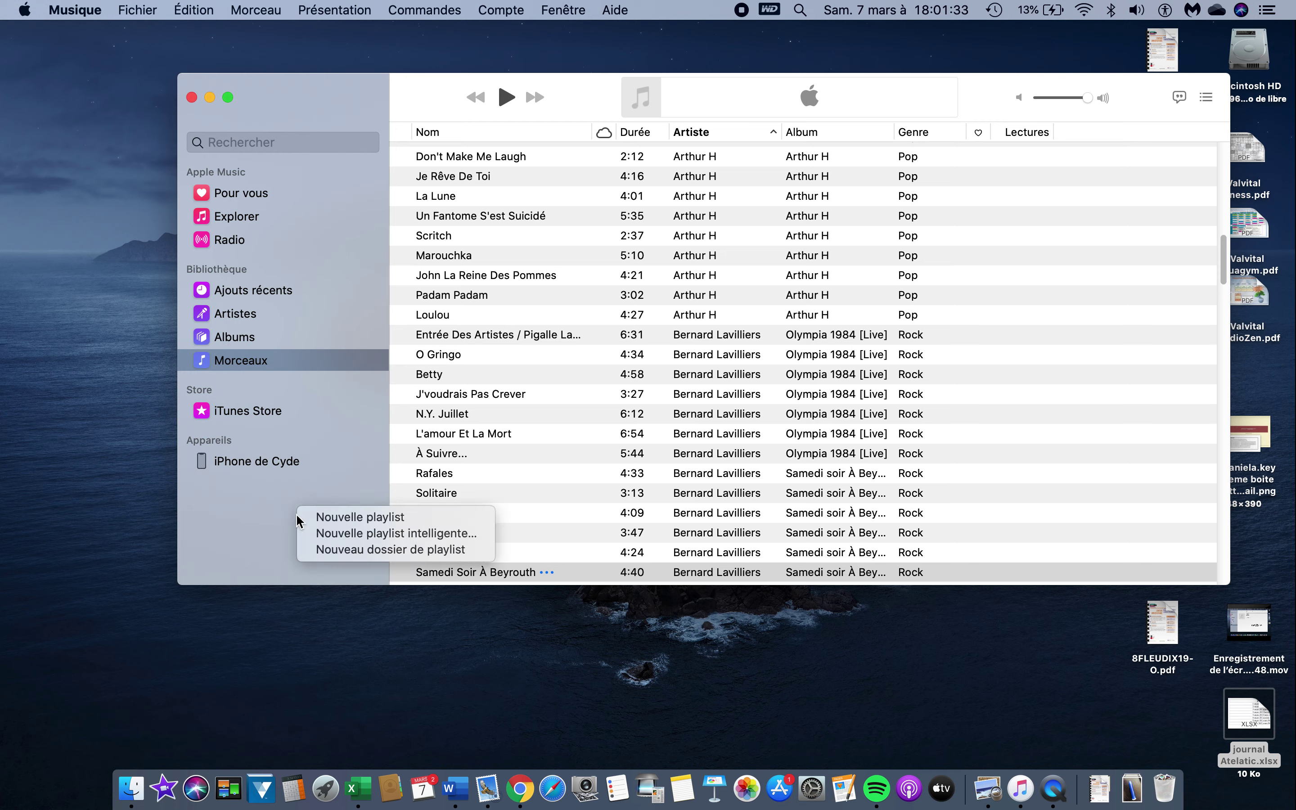
pyautogui.click(332, 517)
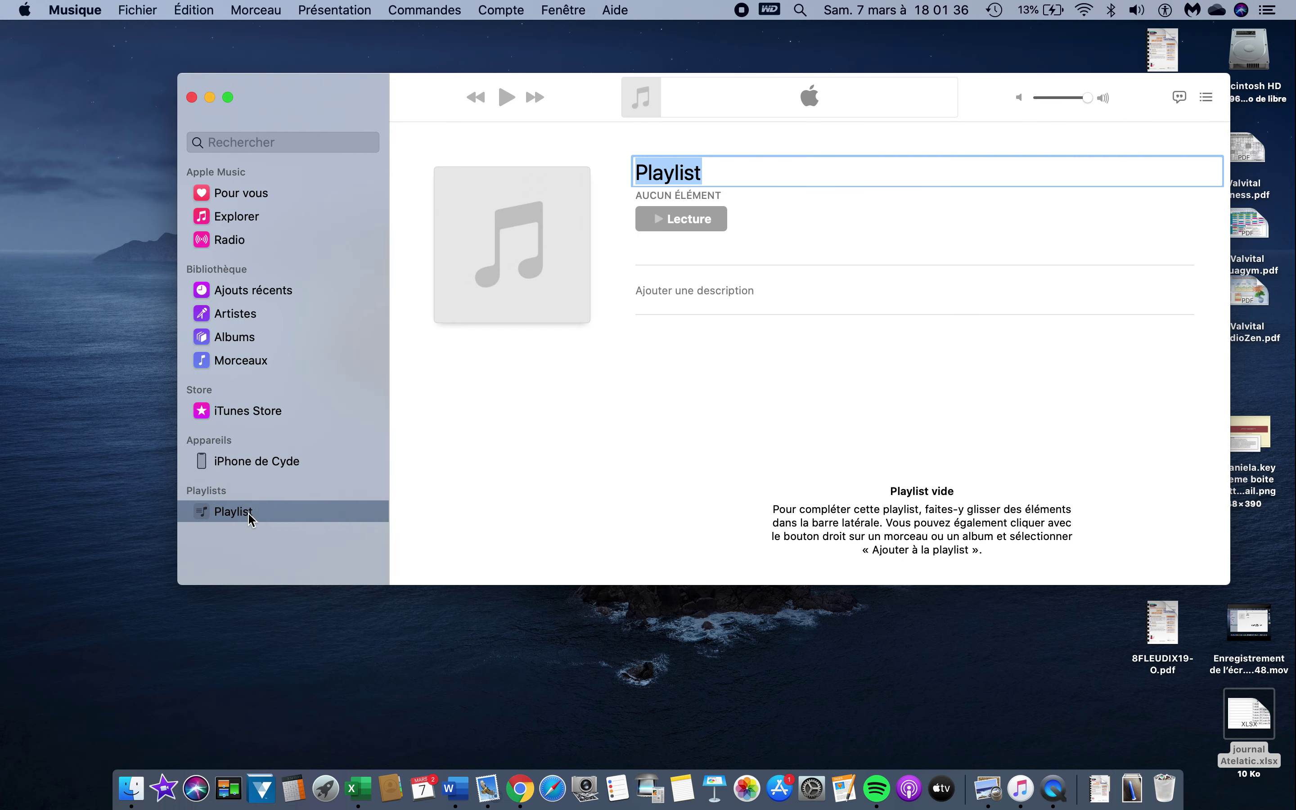
pyautogui.write('Voiture')
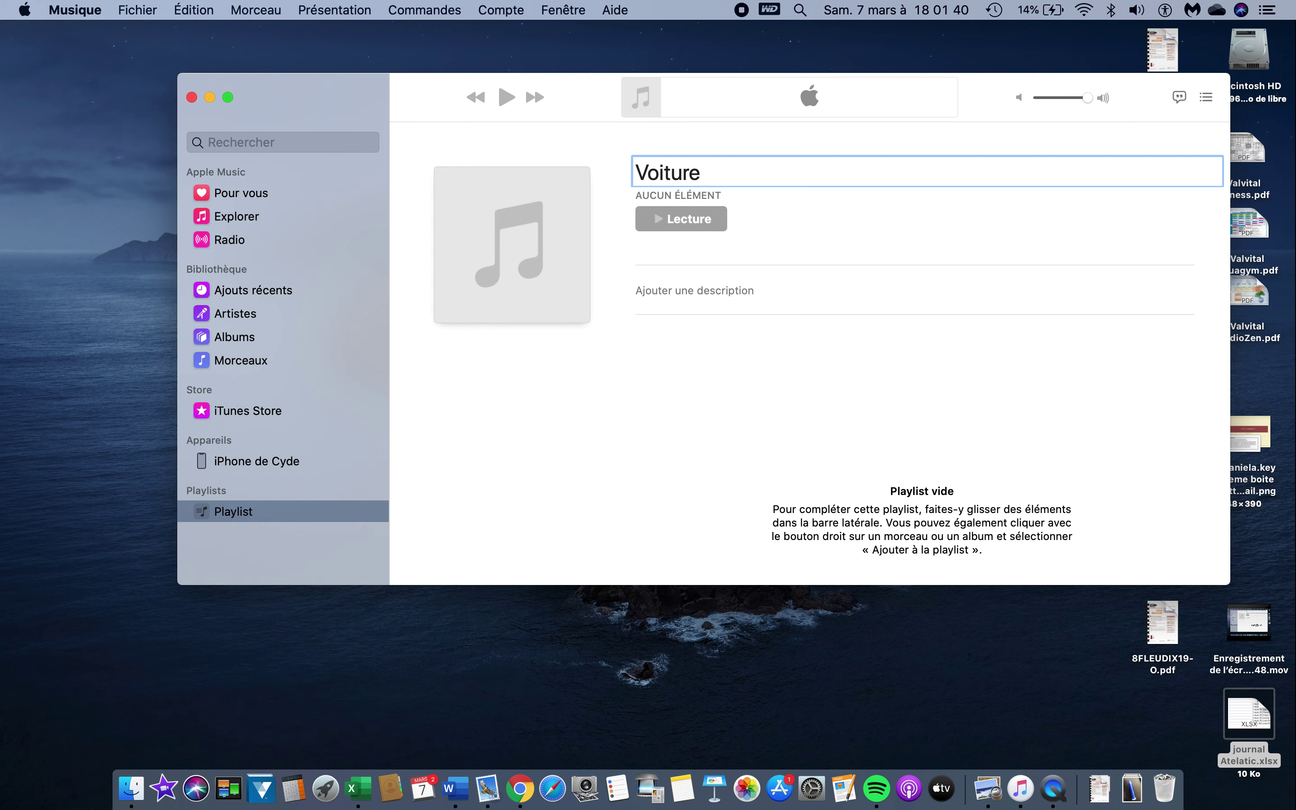
pyautogui.press('Return')
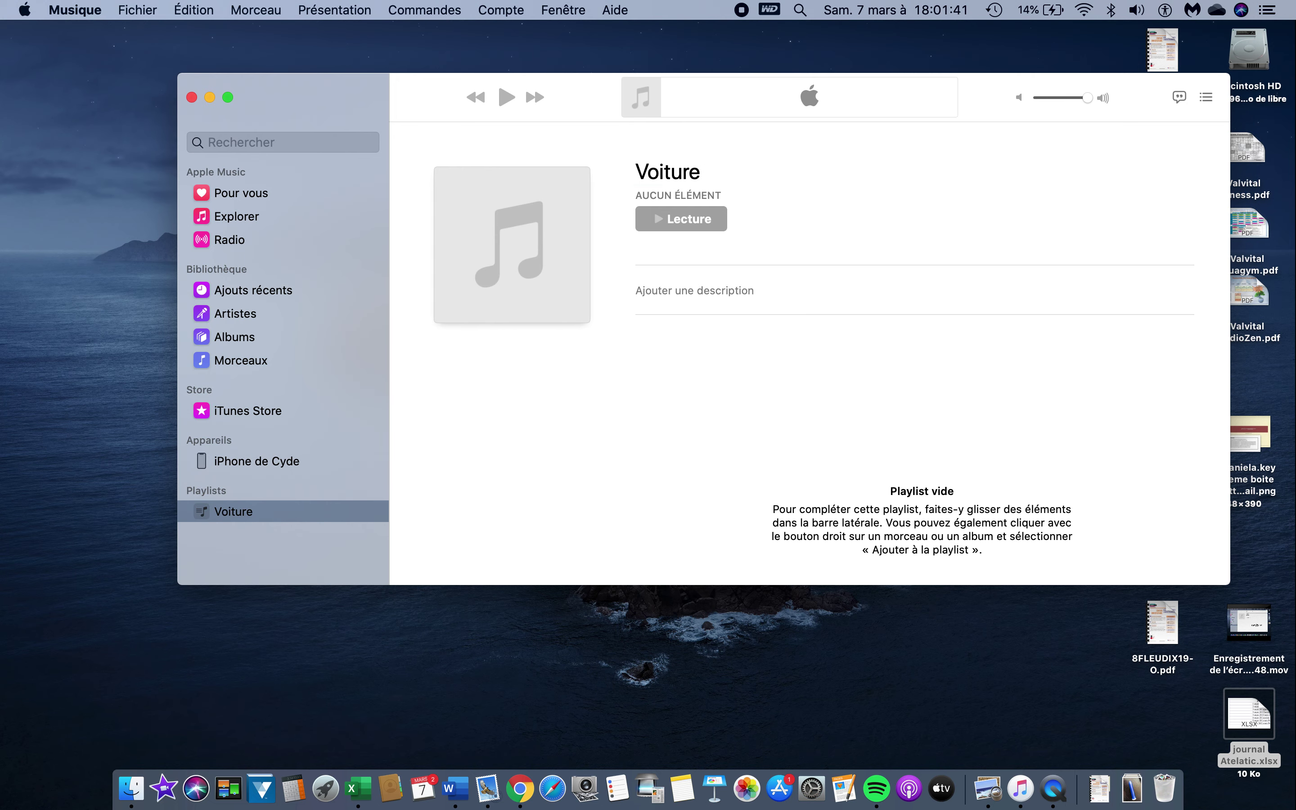
# Step: Add Rumour Has It by Adele and Je T'Ai Manqué by Alain Bashung from the song library to the Voiture playlist
pyautogui.click(311, 361)
pyautogui.scroll(15, 492, 211)
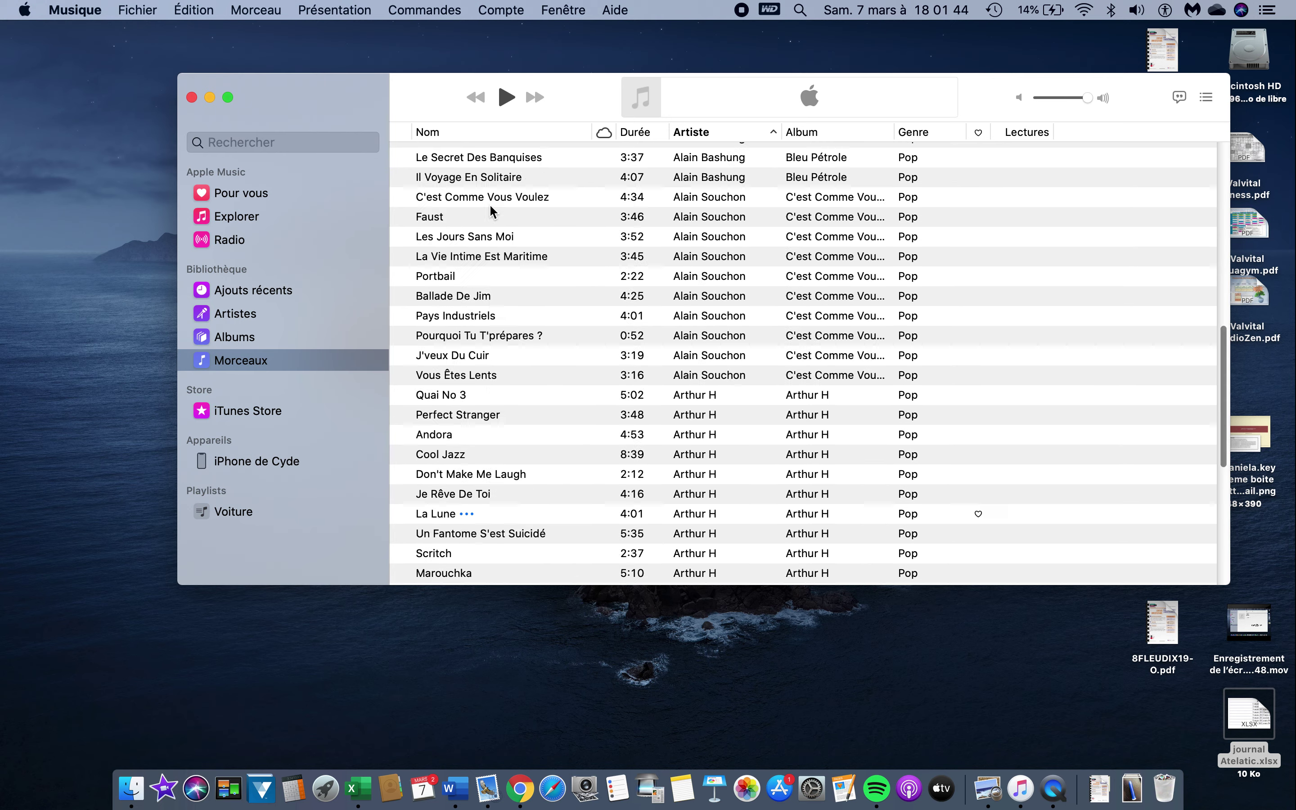
pyautogui.moveTo(460, 172); pyautogui.dragTo(283, 521)
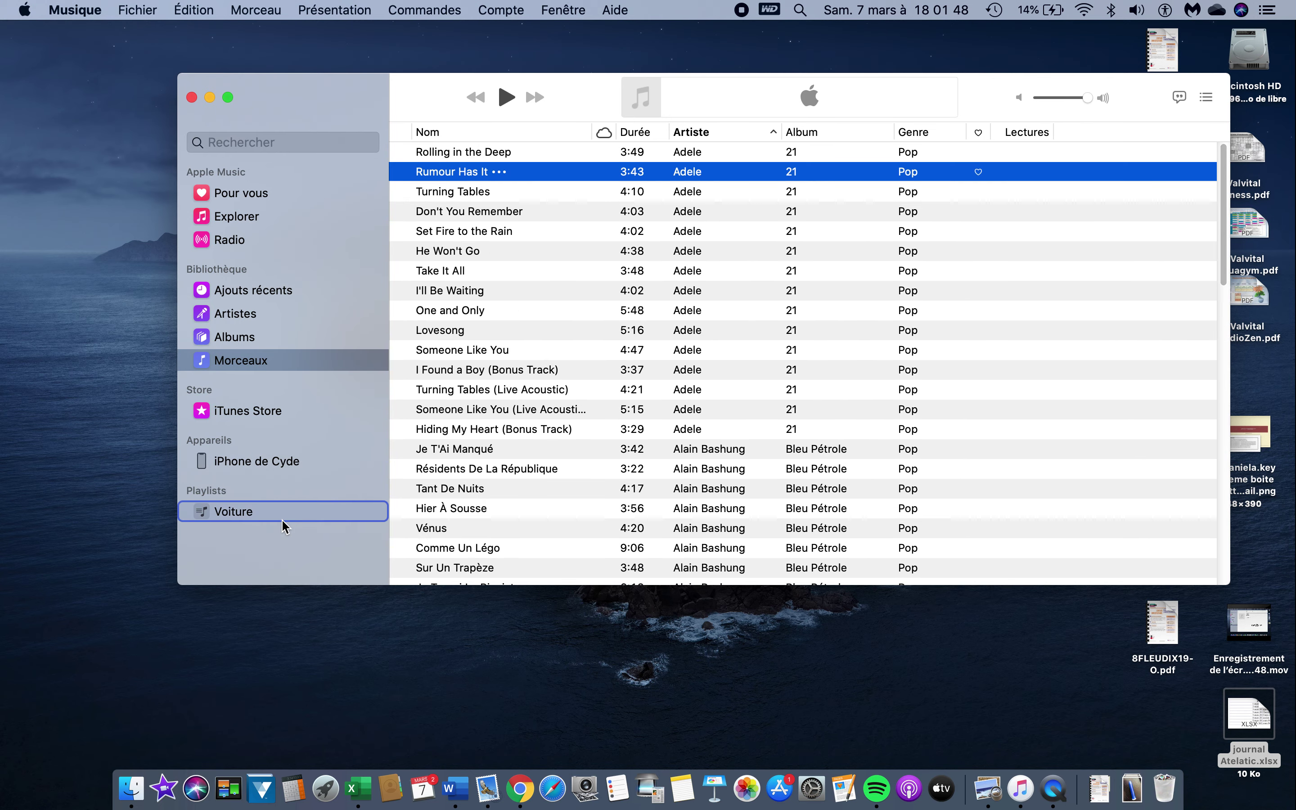
pyautogui.moveTo(445, 455); pyautogui.dragTo(249, 523)
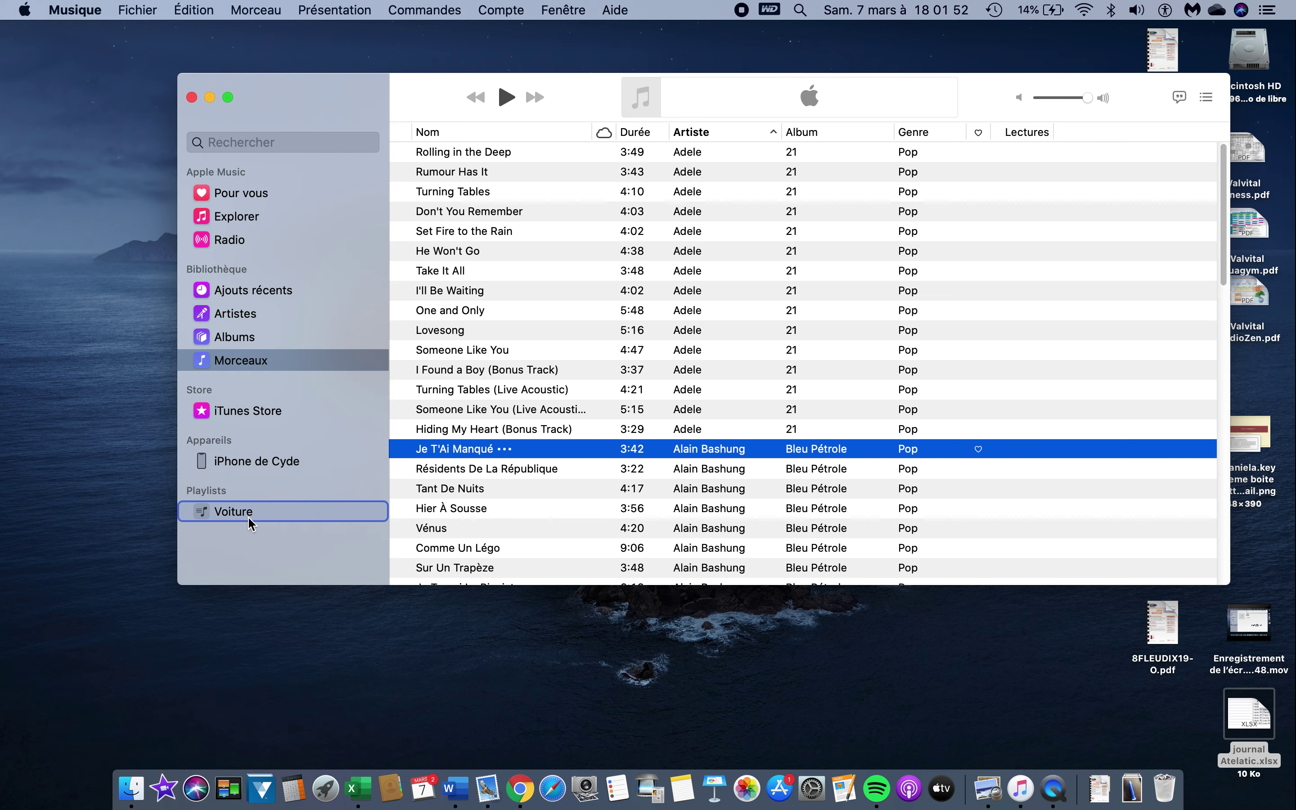
# Step: Add Les Jours Sans Moi by Alain Souchon and Quai No 3 by Arthur H to the Voiture playlist
pyautogui.scroll(-4, 529, 523)
pyautogui.scroll(-4, 532, 524)
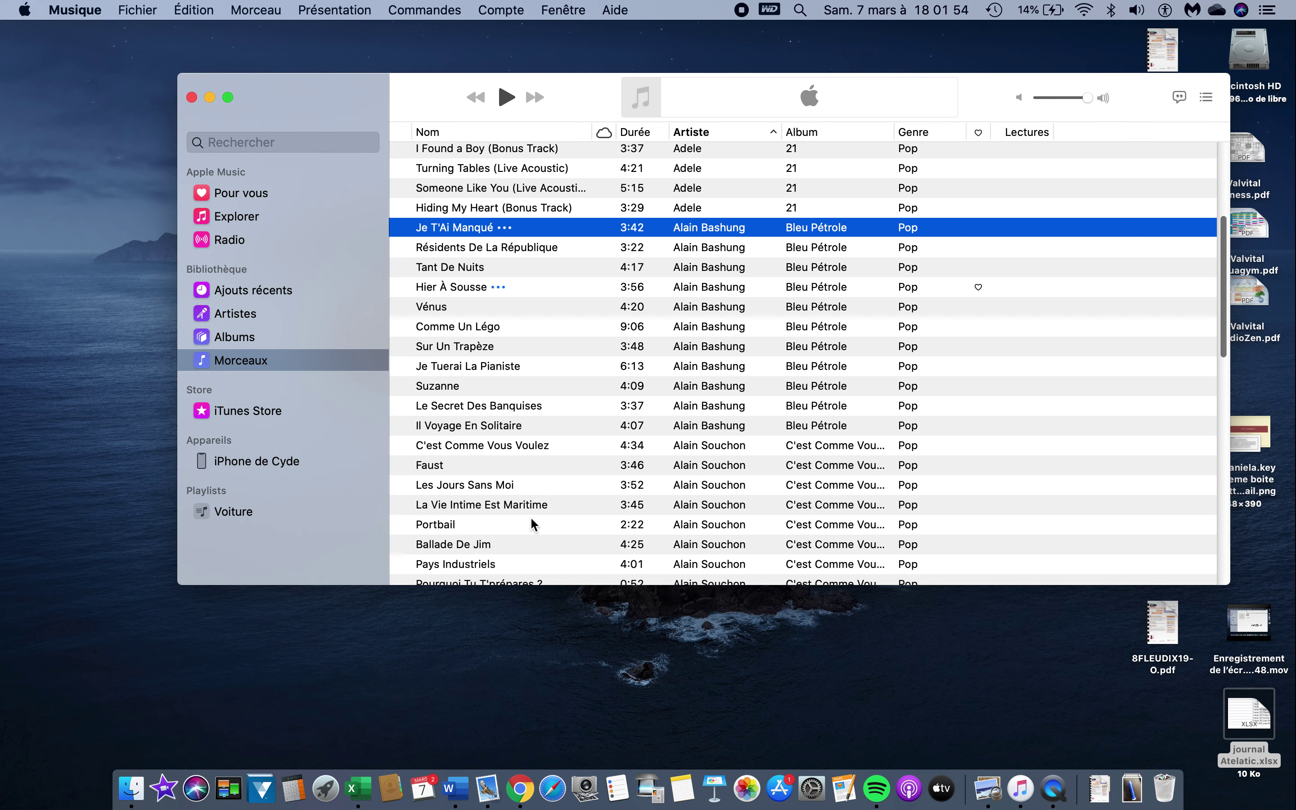
pyautogui.moveTo(438, 448); pyautogui.dragTo(270, 519)
pyautogui.scroll(-3, 496, 531)
pyautogui.scroll(-3, 496, 532)
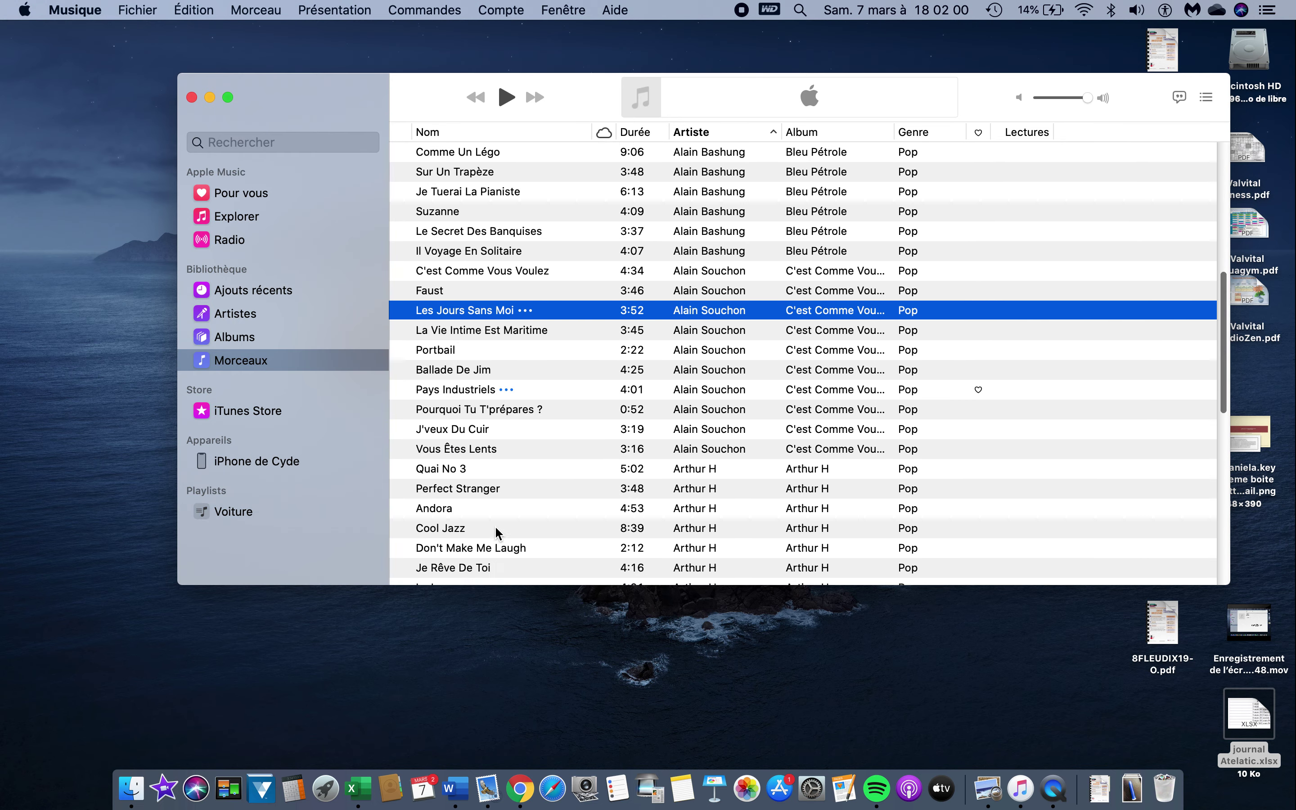
pyautogui.click(456, 459)
pyautogui.moveTo(428, 462); pyautogui.dragTo(282, 520)
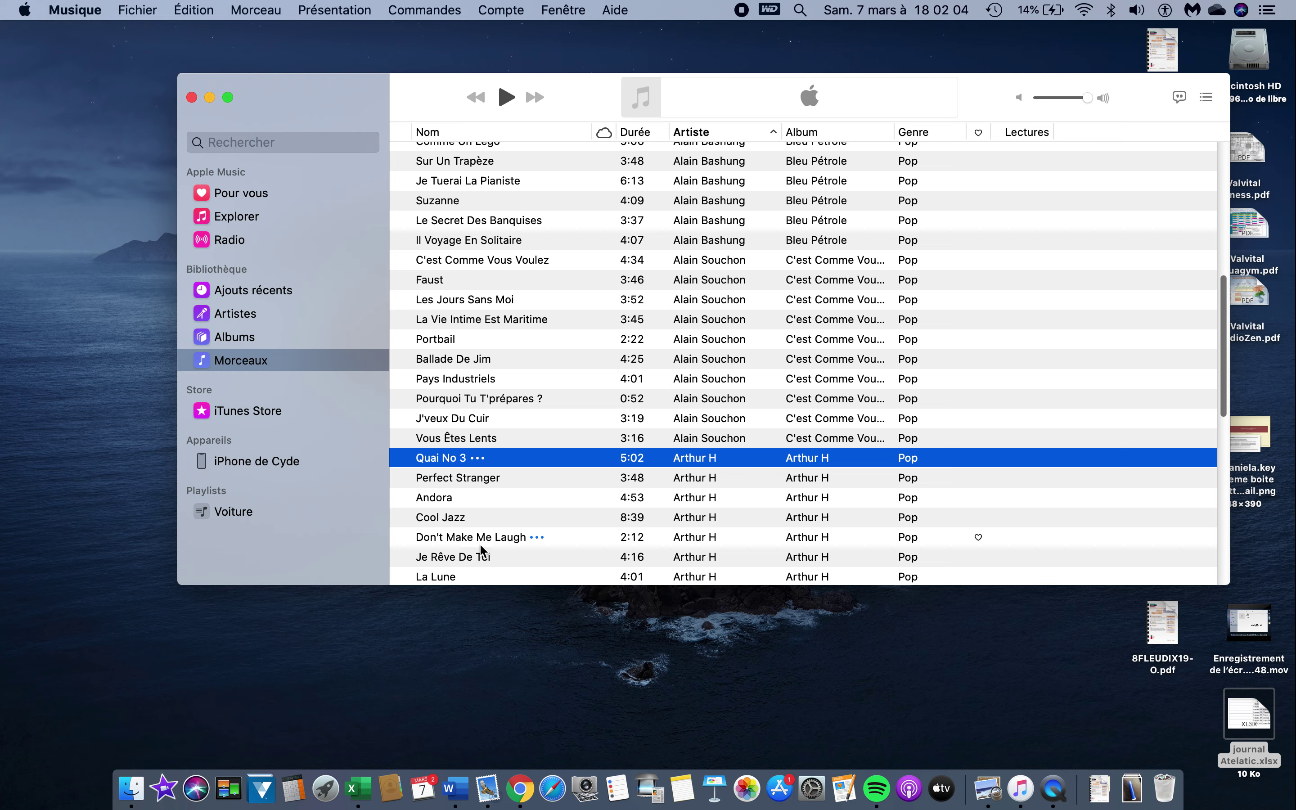
# Step: Add the Bernard Lavilliers songs Entrée Des Artistes / Pigalle La Blanche and Killer to the Voiture playlist
pyautogui.scroll(-10, 482, 551)
pyautogui.moveTo(465, 512); pyautogui.dragTo(308, 515)
pyautogui.scroll(-10, 551, 523)
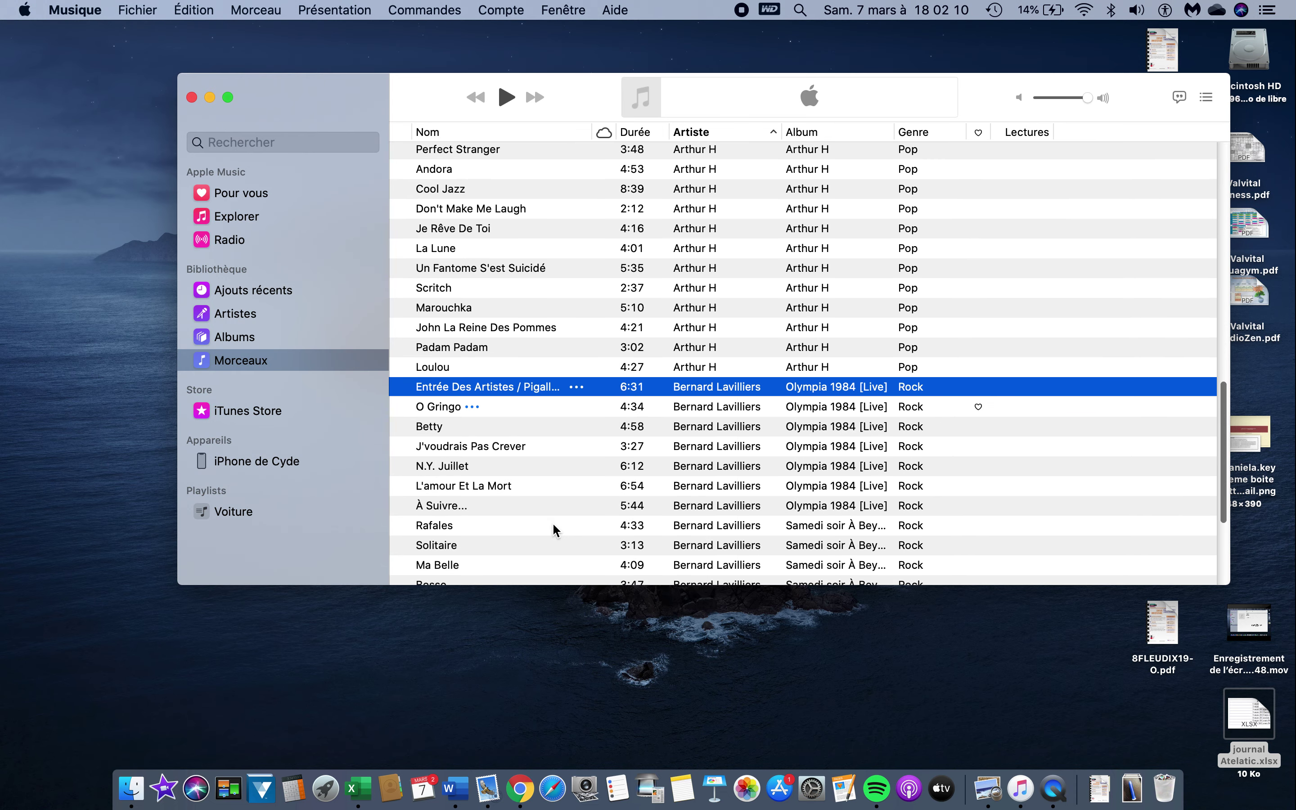
pyautogui.scroll(-2, 542, 491)
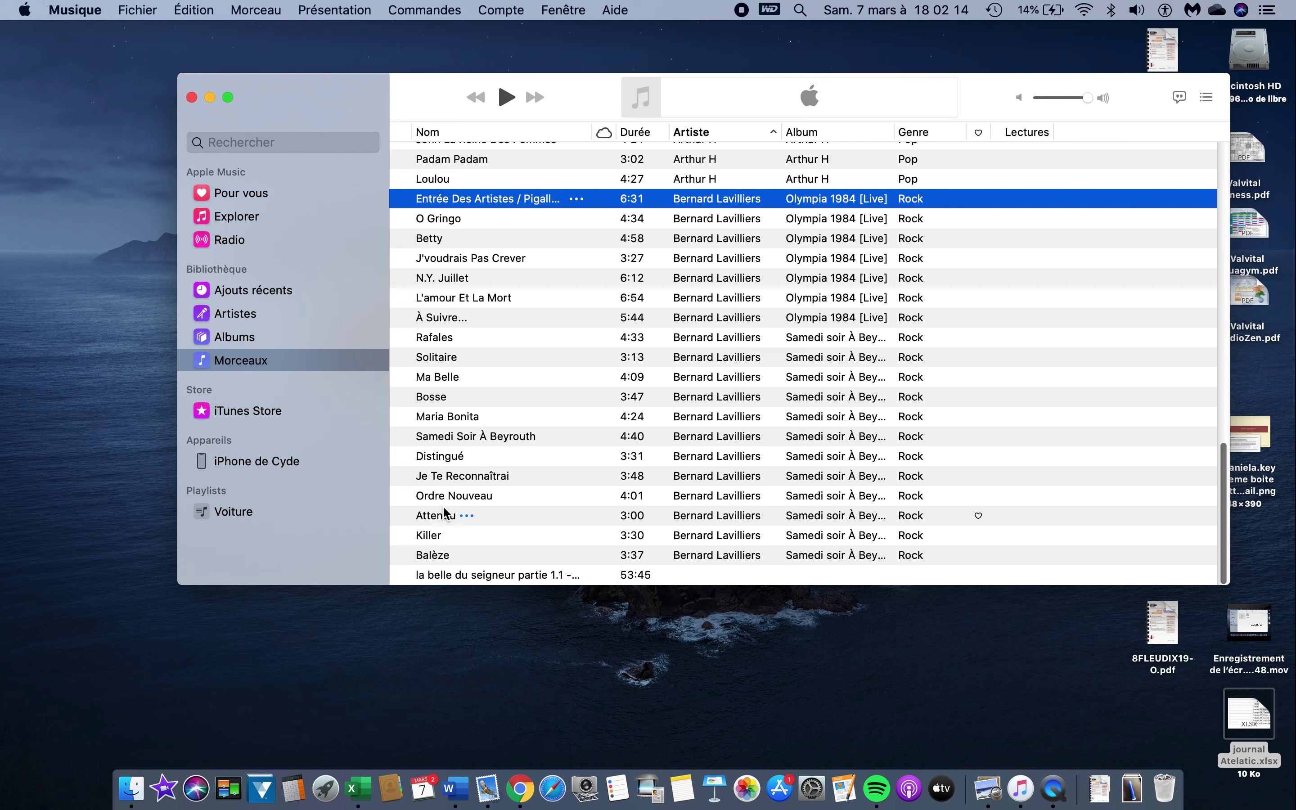
pyautogui.moveTo(438, 535); pyautogui.dragTo(242, 522)
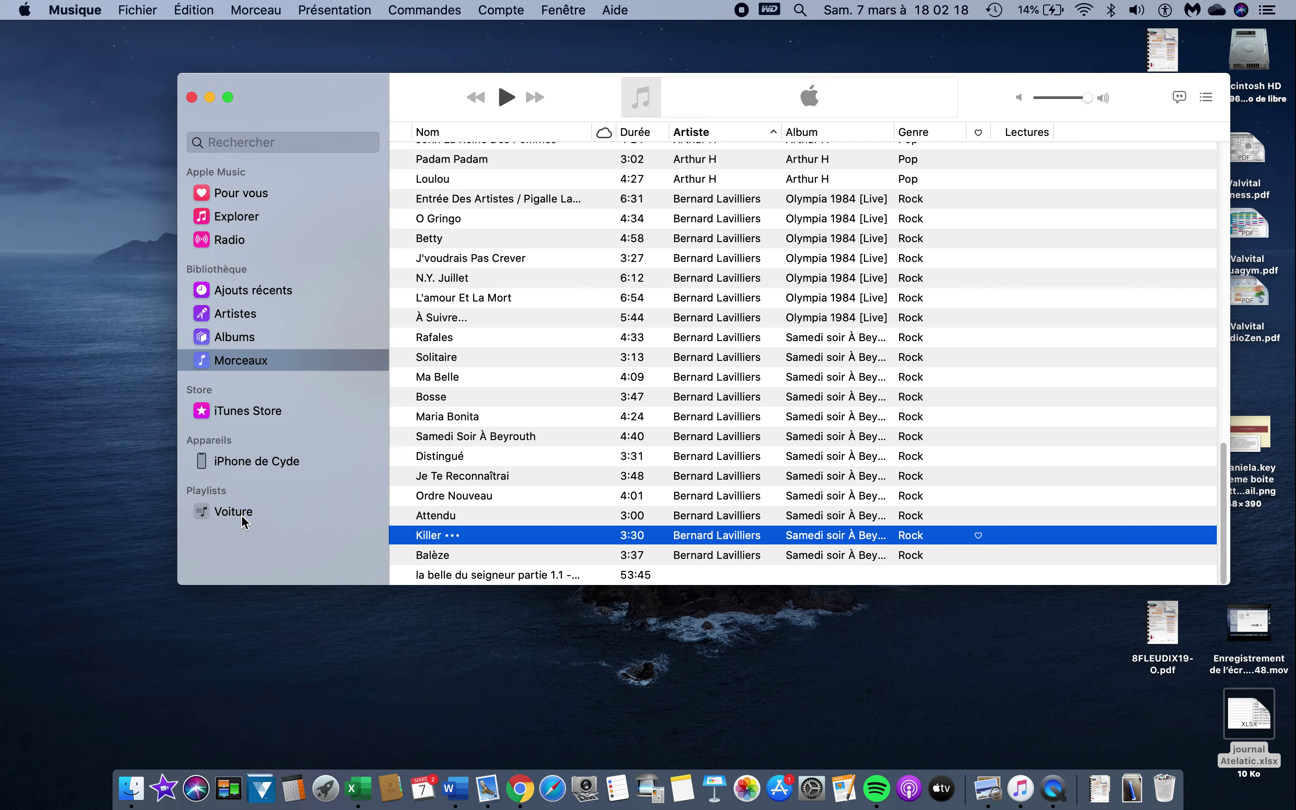
# Step: Open the Voiture playlist and make the window taller so that all its songs fit
pyautogui.click(242, 523)
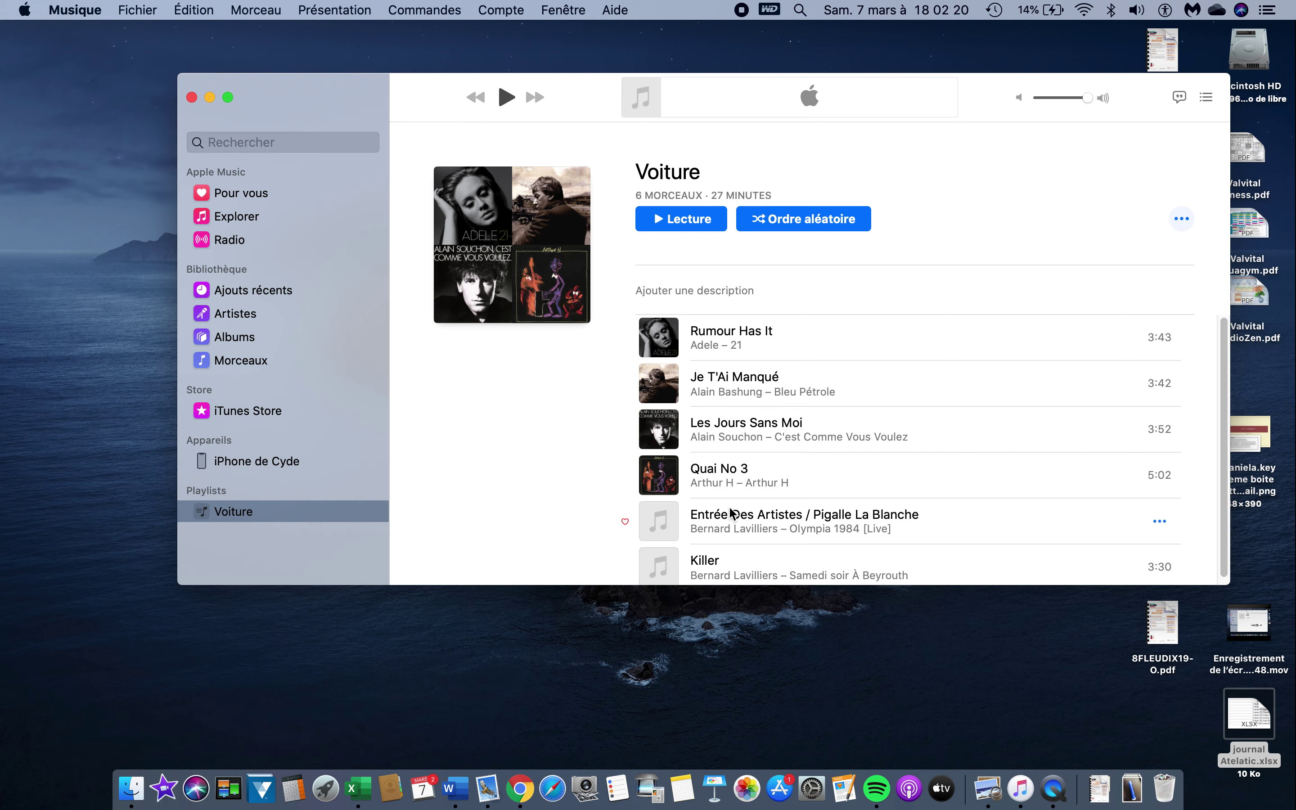
pyautogui.scroll(-2, 621, 509)
pyautogui.scroll(3, 696, 512)
pyautogui.moveTo(738, 585); pyautogui.dragTo(744, 692)
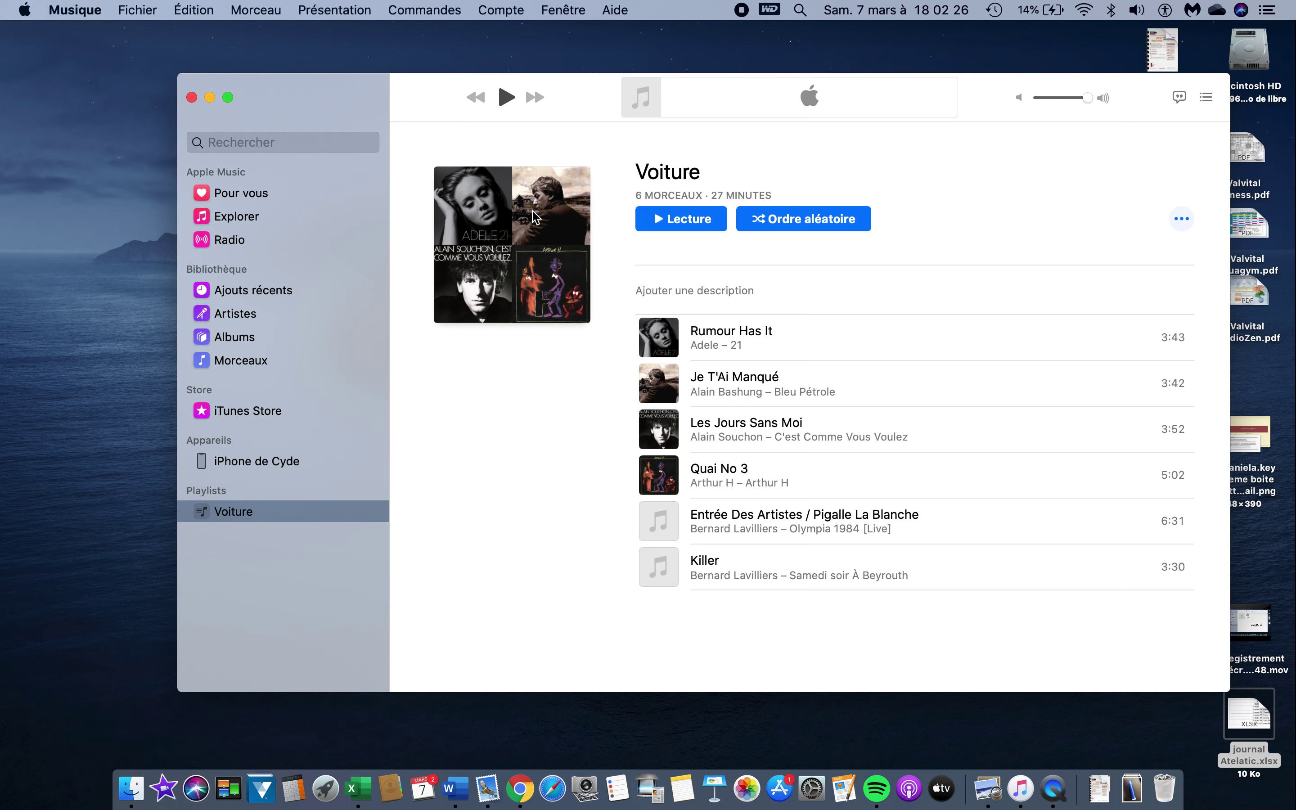
# Step: Move the music window aside and open the clefvoiture USB drive in a Finder window
pyautogui.moveTo(588, 95); pyautogui.dragTo(770, 53)
pyautogui.click(119, 788)
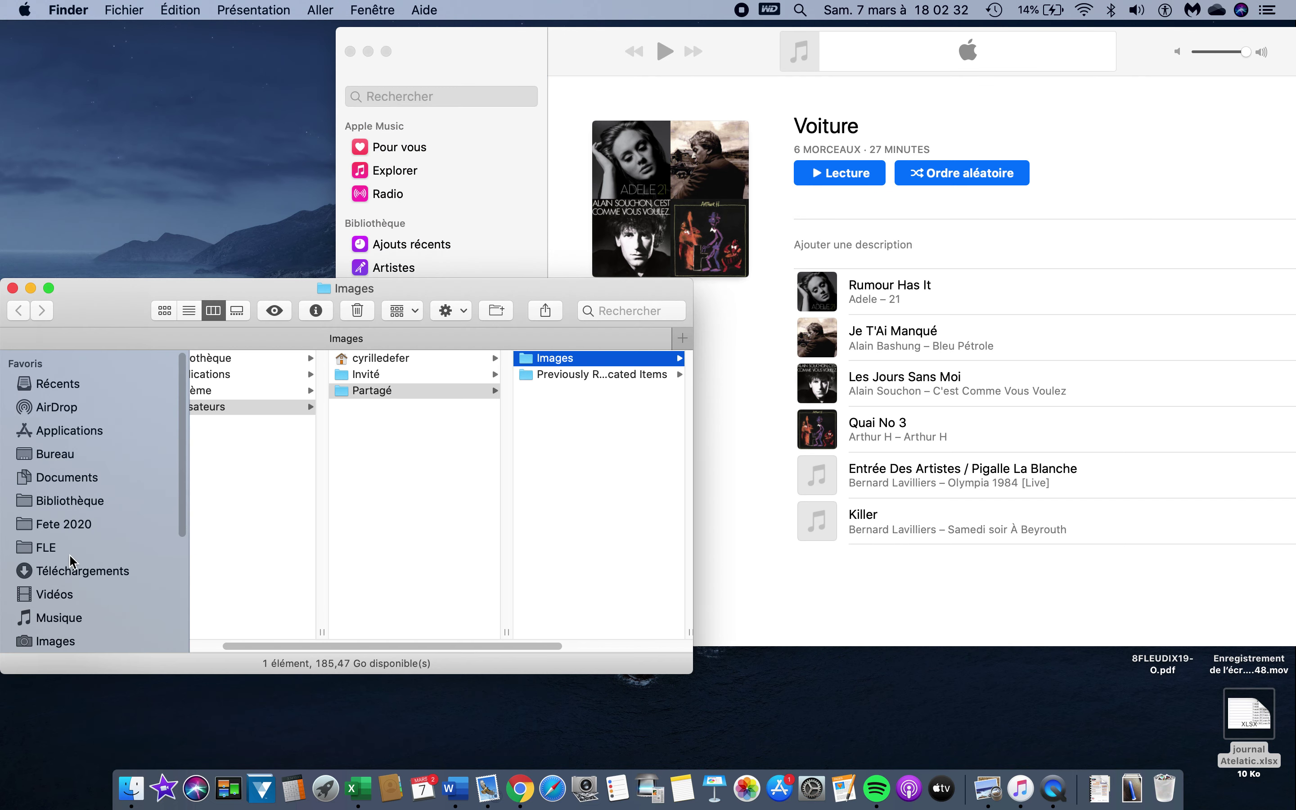
pyautogui.scroll(-5, 91, 606)
pyautogui.click(65, 594)
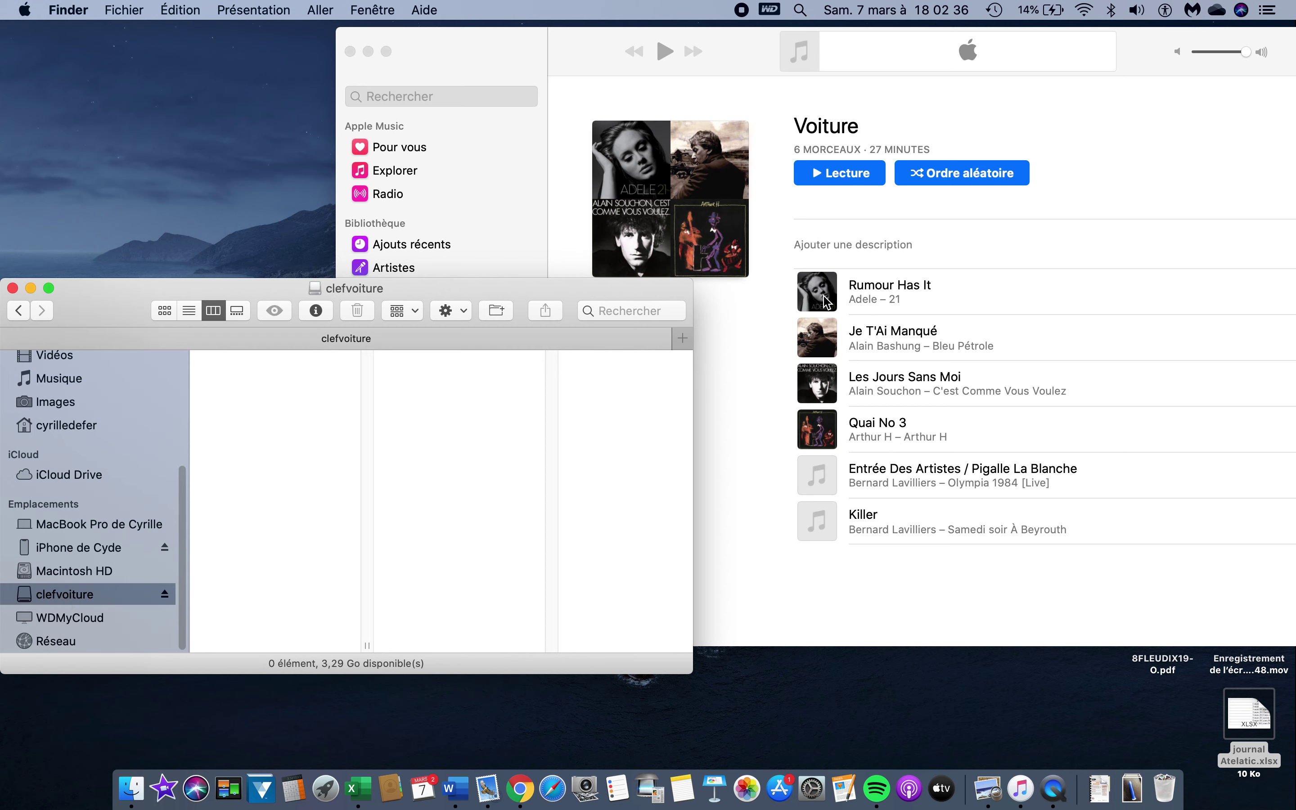
# Step: Copy Rumour Has It and Je T'Ai Manqué from the Voiture playlist onto the clefvoiture drive
pyautogui.click(786, 296)
pyautogui.moveTo(850, 286); pyautogui.dragTo(257, 408)
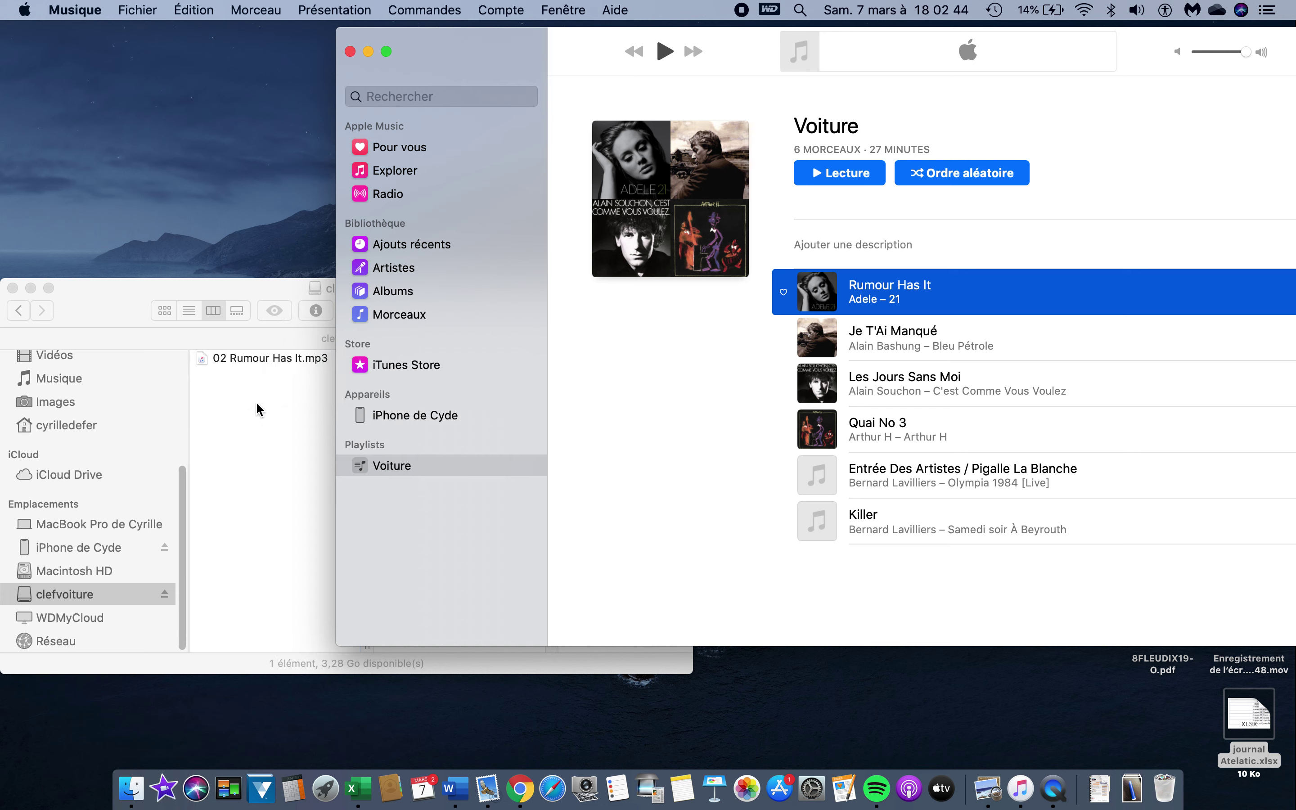
pyautogui.moveTo(885, 335); pyautogui.dragTo(319, 451)
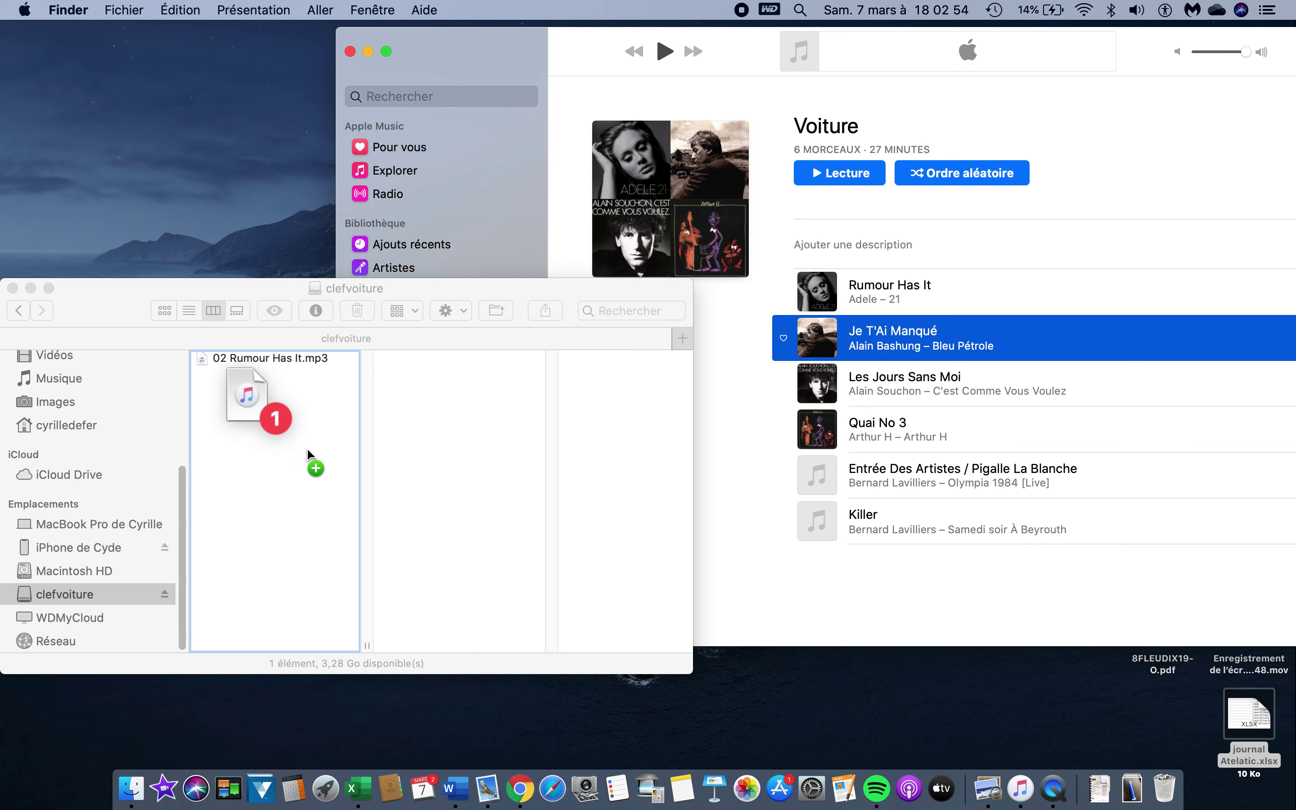
pyautogui.moveTo(307, 448); pyautogui.dragTo(307, 449)
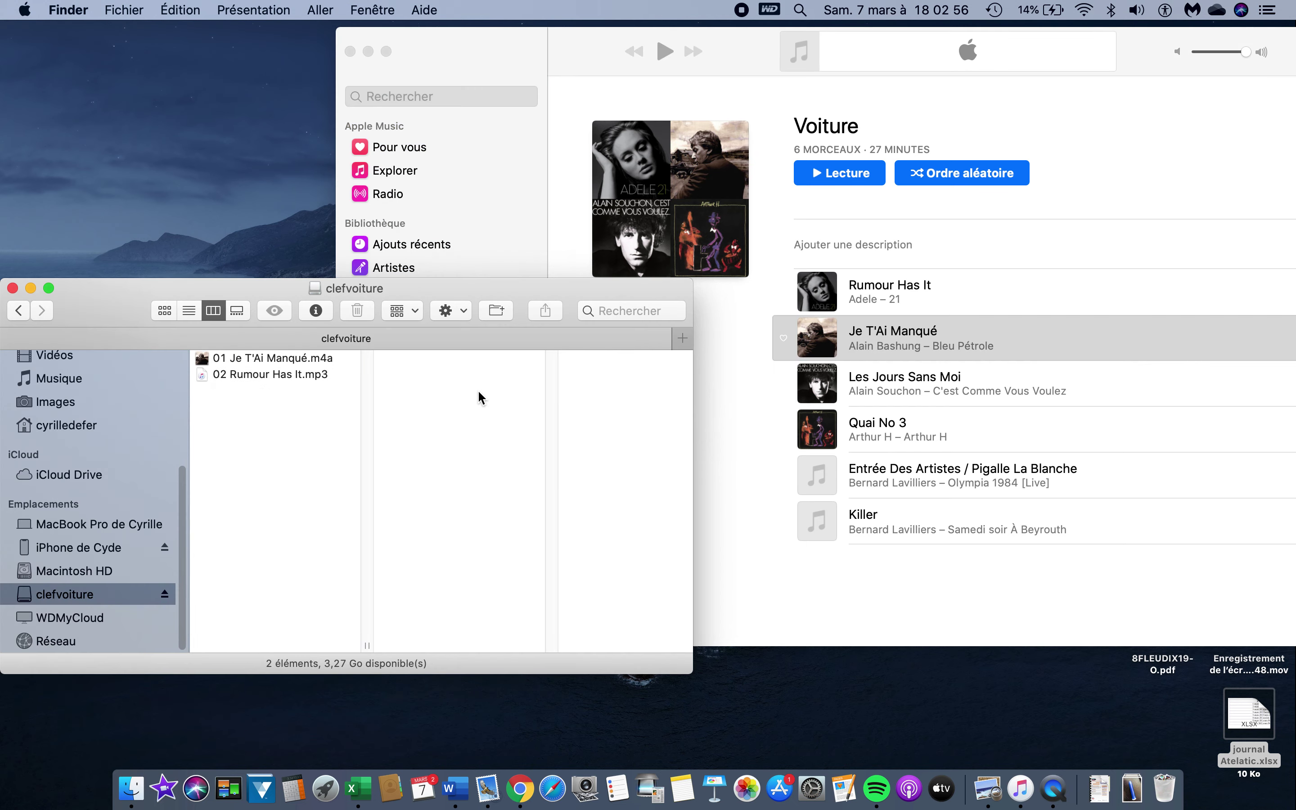
# Step: Copy Les Jours Sans Moi and Quai No 3 from the Voiture playlist onto the clefvoiture drive
pyautogui.click(884, 373)
pyautogui.moveTo(781, 378); pyautogui.dragTo(232, 449)
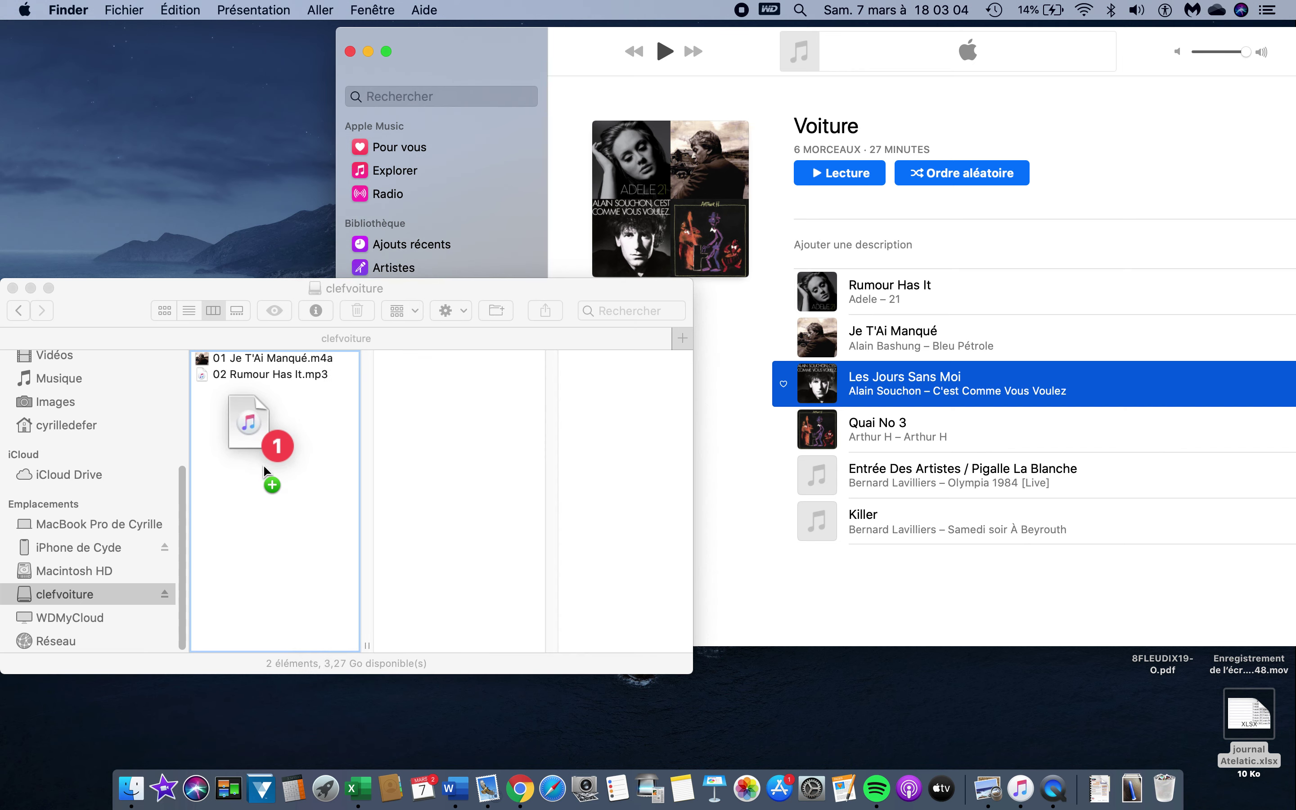
pyautogui.moveTo(264, 466); pyautogui.dragTo(265, 468)
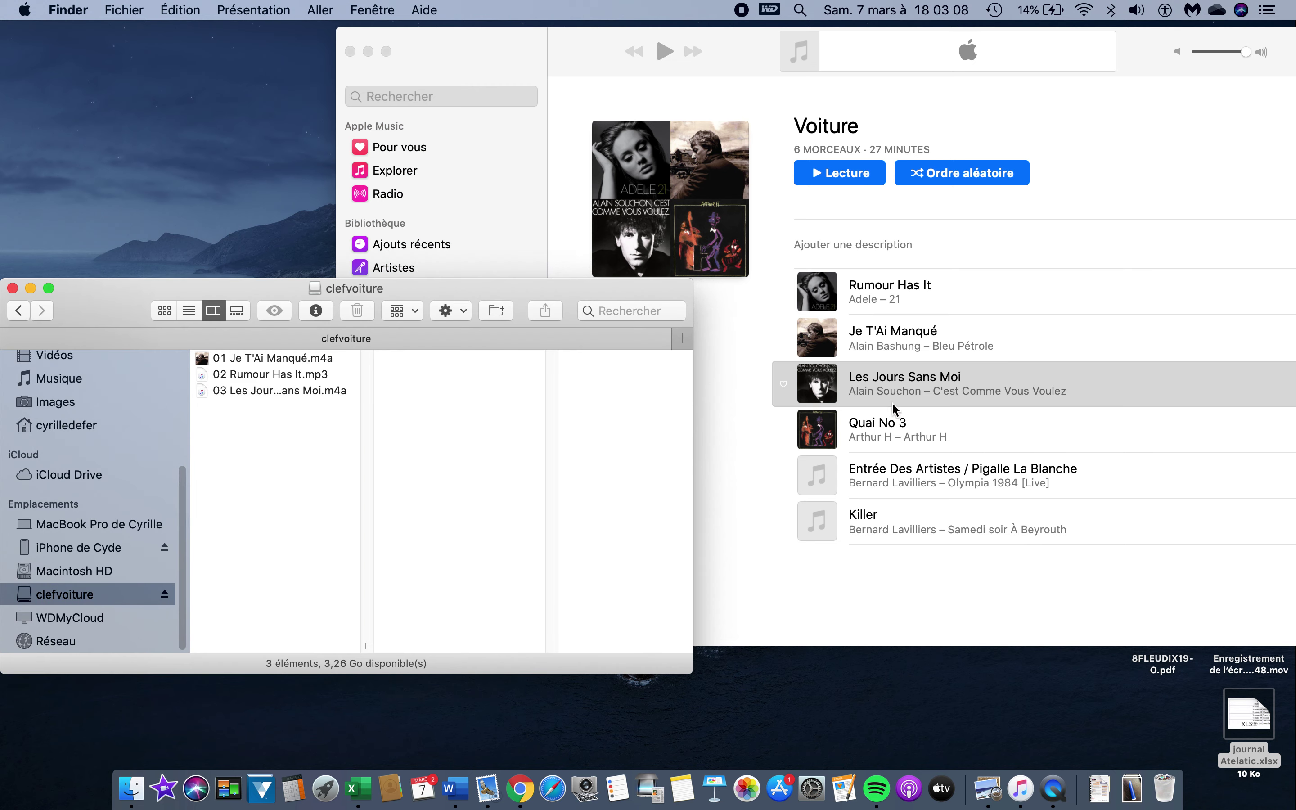
pyautogui.click(904, 429)
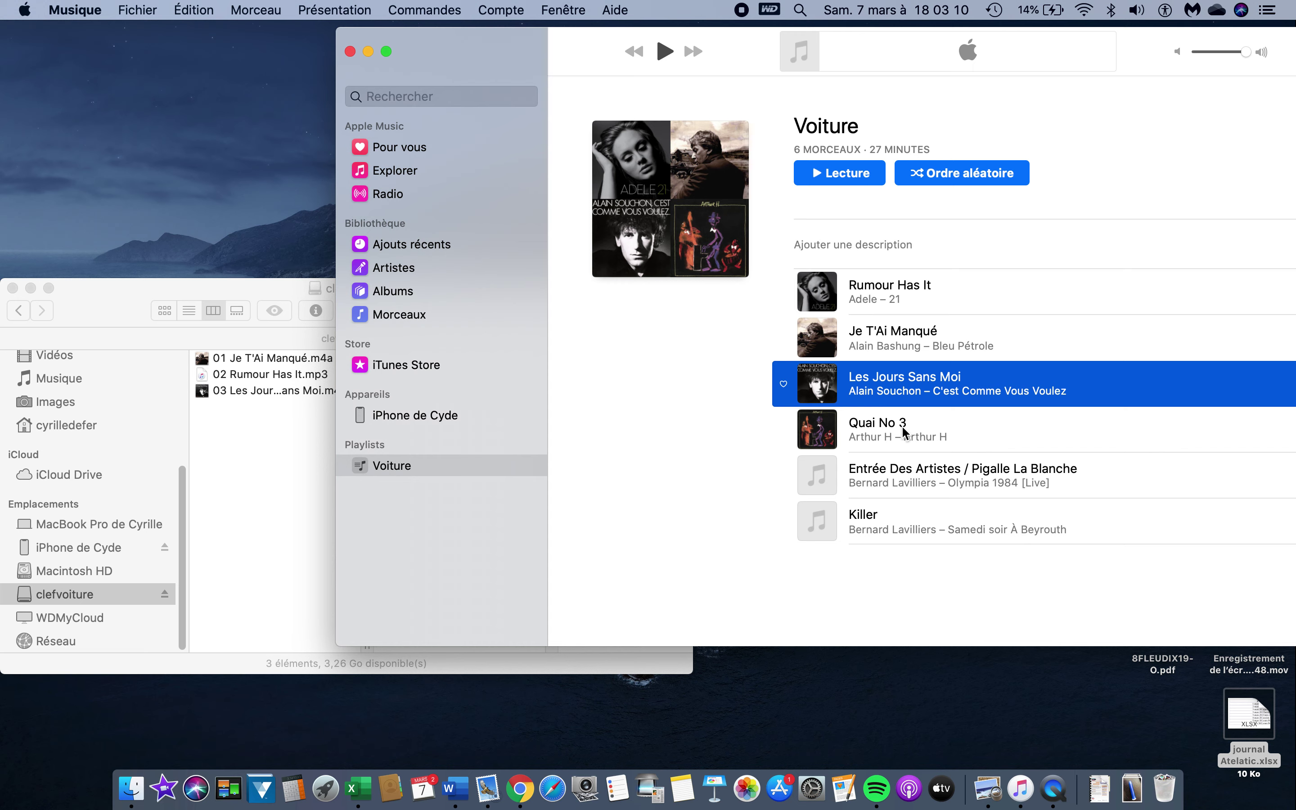
pyautogui.click(904, 431)
pyautogui.moveTo(898, 431); pyautogui.dragTo(290, 436)
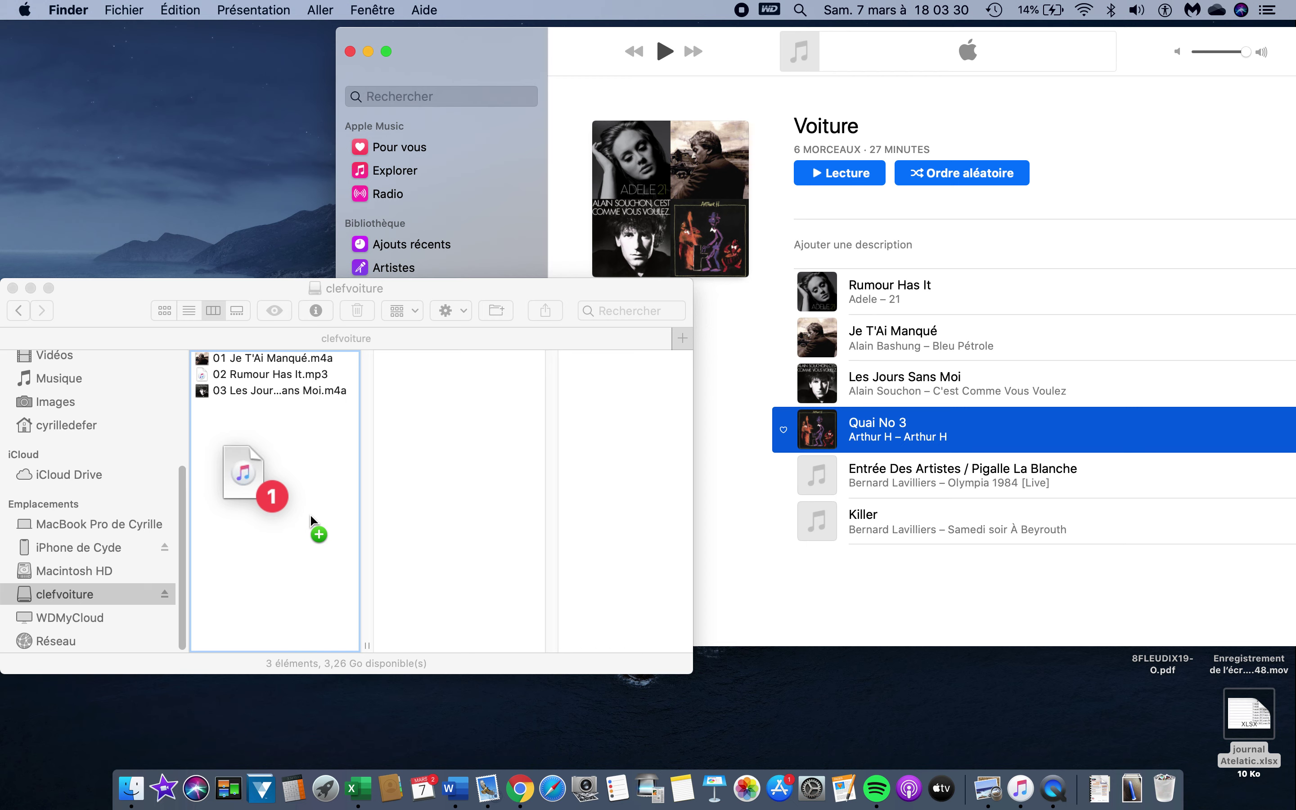
pyautogui.moveTo(310, 514); pyautogui.dragTo(311, 518)
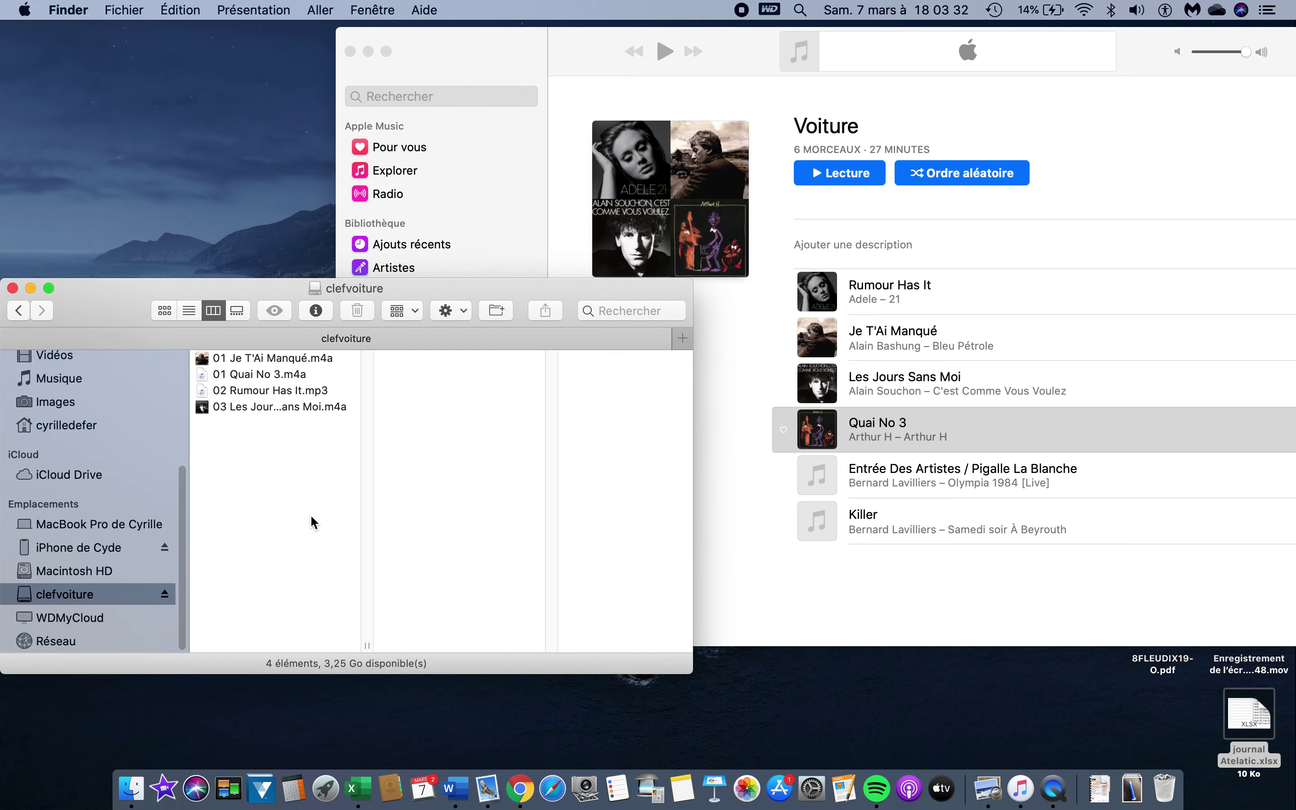
# Step: Copy Entrée Des Artistes / Pigalle La Blanche and Killer from the Voiture playlist onto the clefvoiture drive
pyautogui.click(890, 470)
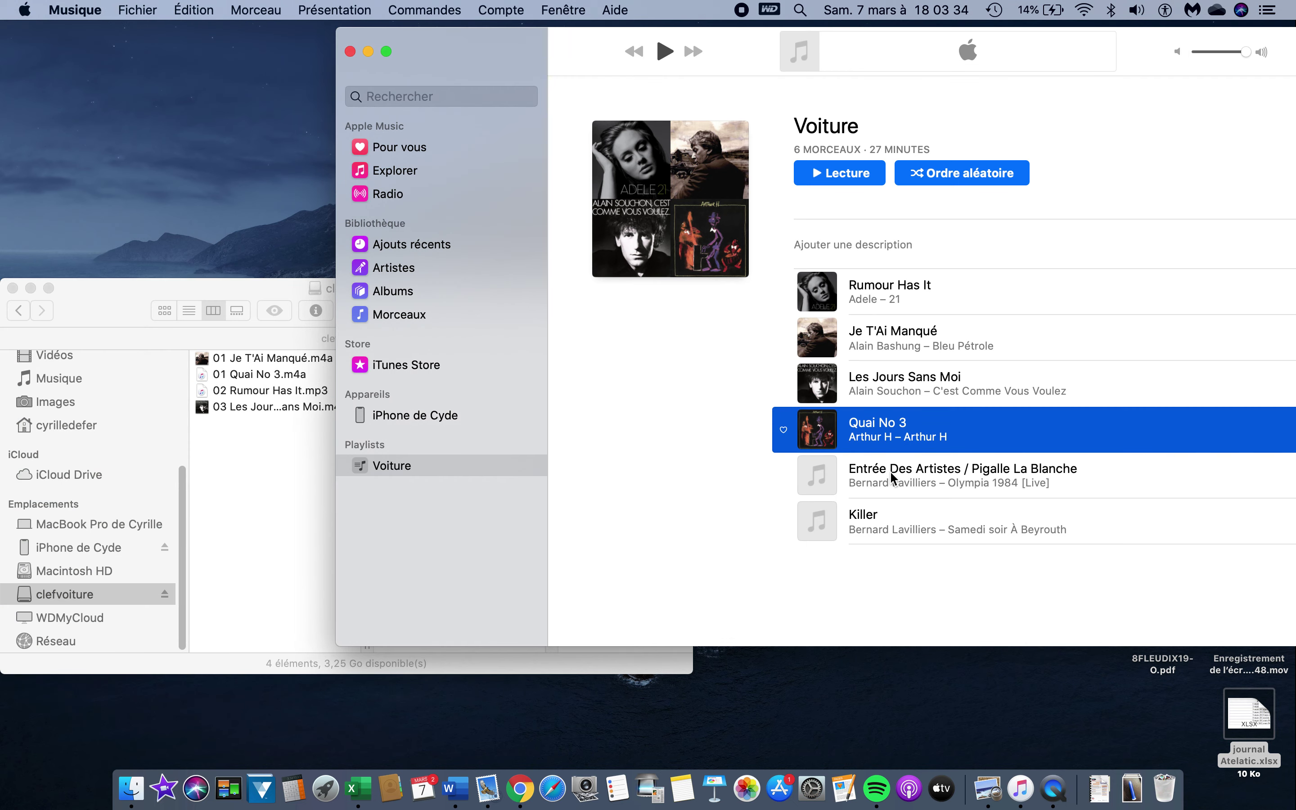
pyautogui.click(890, 470)
pyautogui.moveTo(859, 480); pyautogui.dragTo(119, 600)
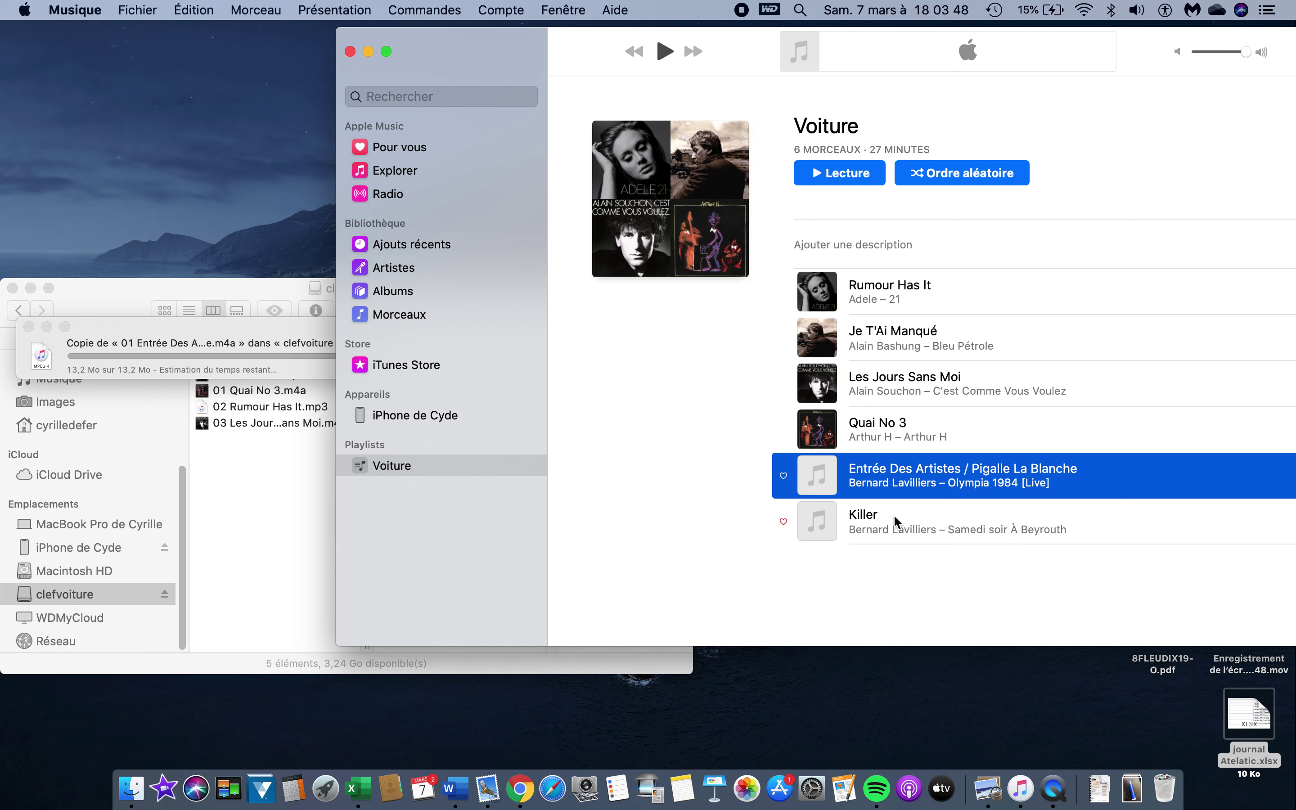
pyautogui.click(893, 515)
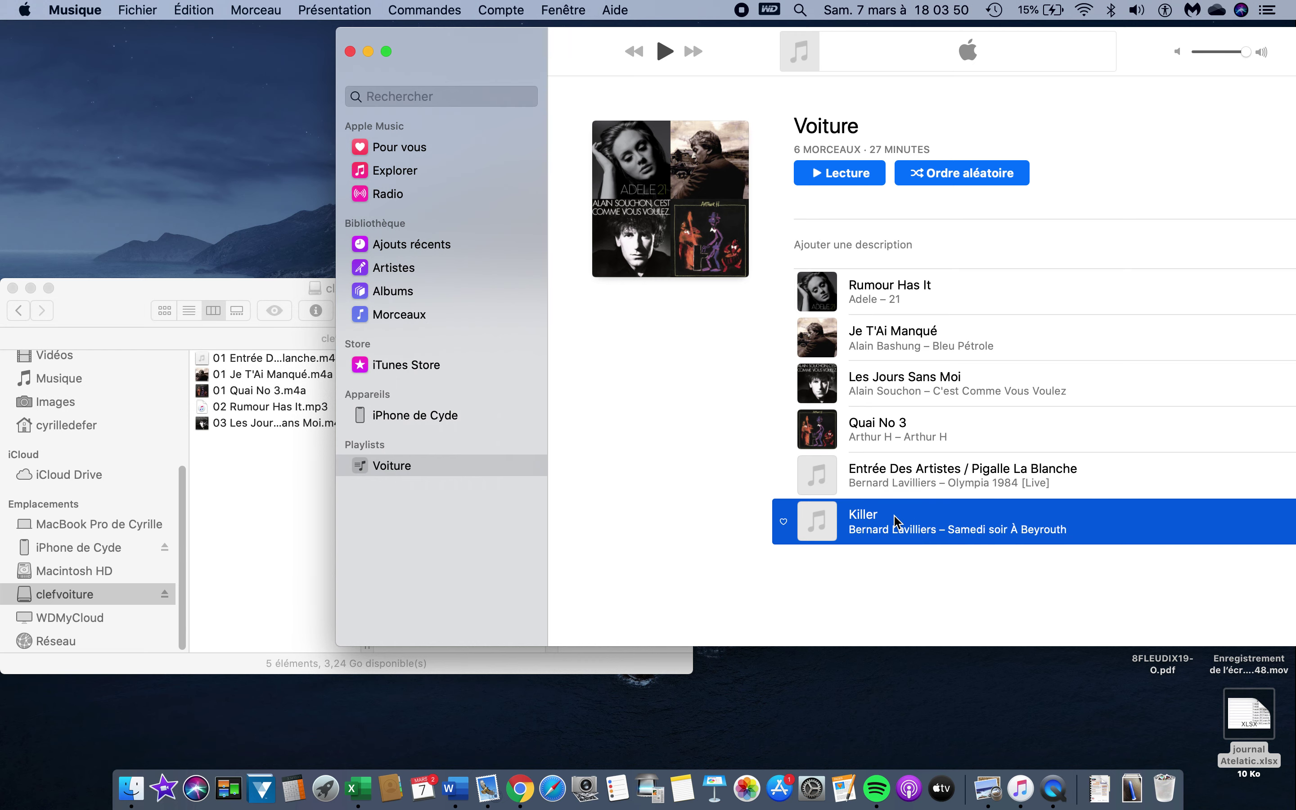
pyautogui.moveTo(884, 521); pyautogui.dragTo(110, 598)
pyautogui.click(225, 557)
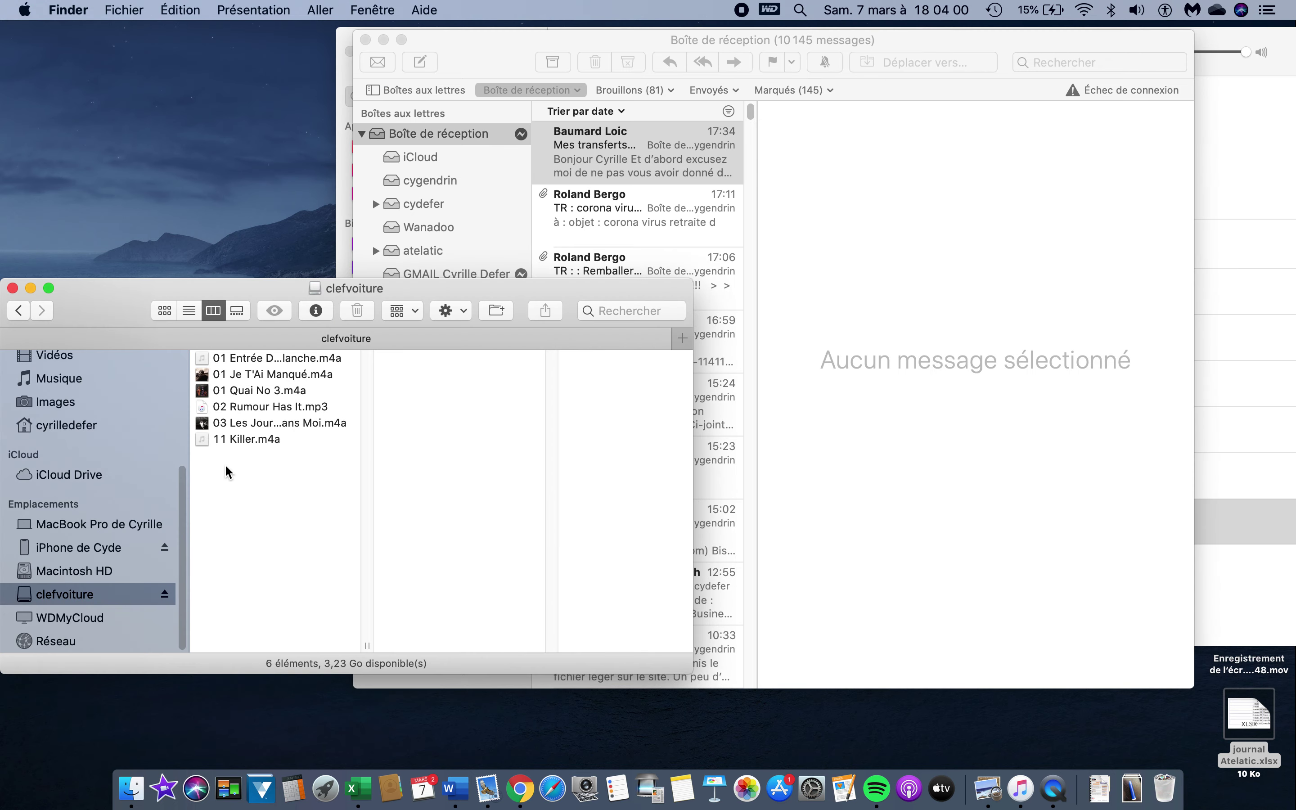
# Step: Look through the copied song files on the clefvoiture drive and check their previews
pyautogui.click(259, 358)
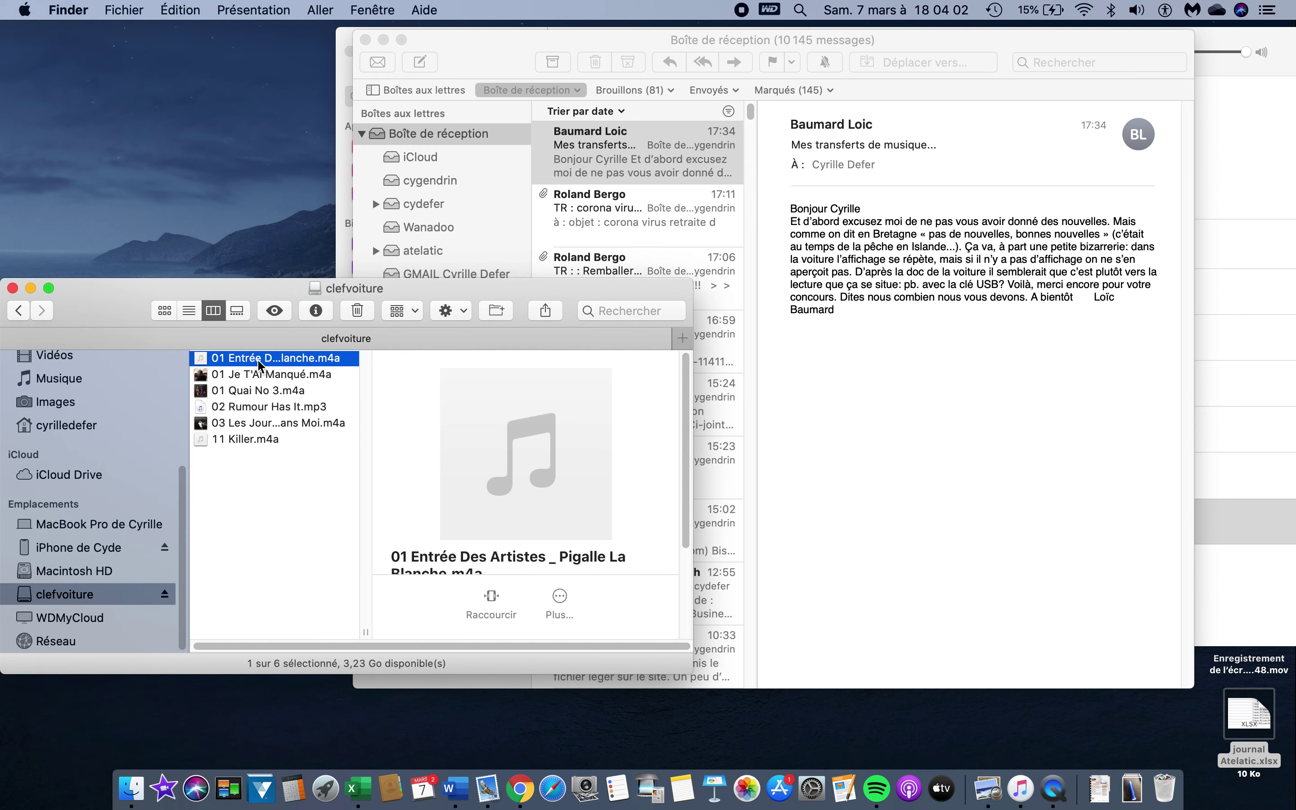
pyautogui.moveTo(444, 464)
pyautogui.press('Down')
pyautogui.press('Down')
pyautogui.press('Down')
pyautogui.press('Return')
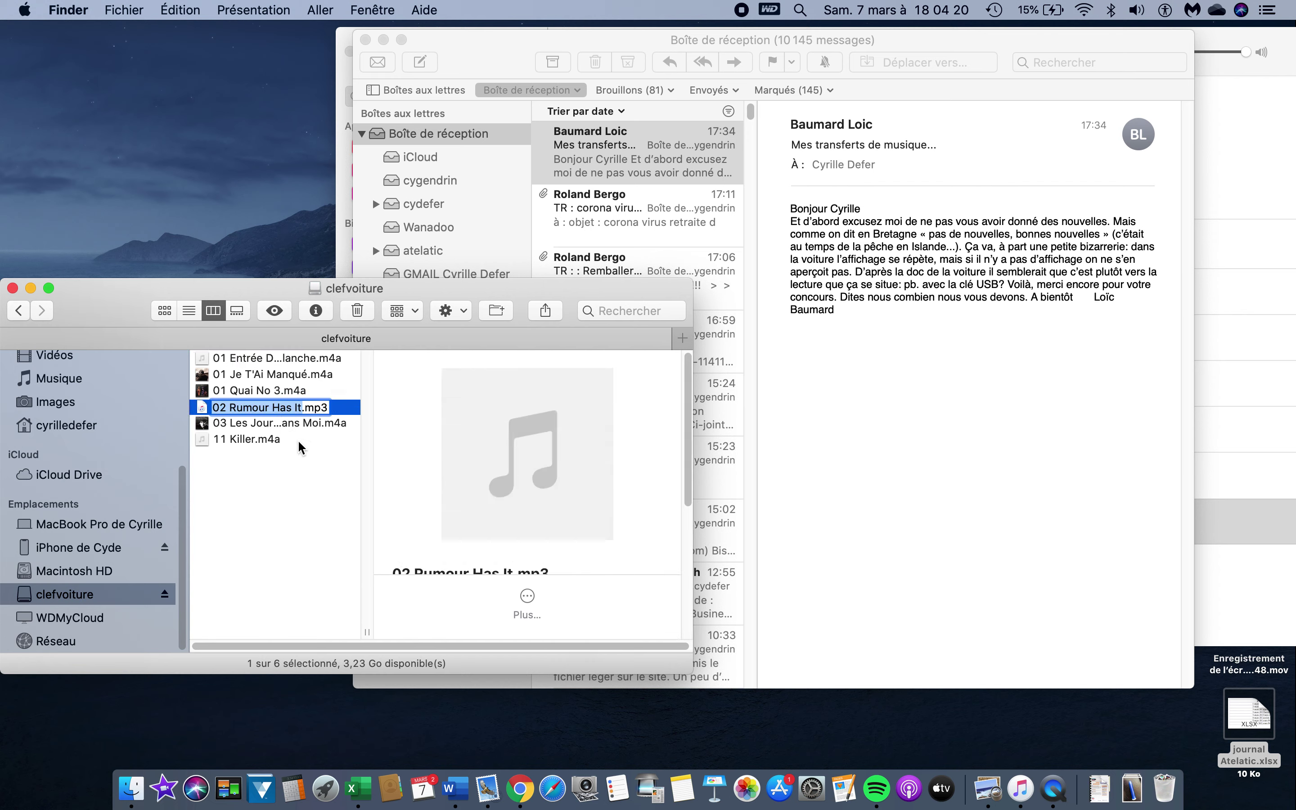
pyautogui.click(298, 439)
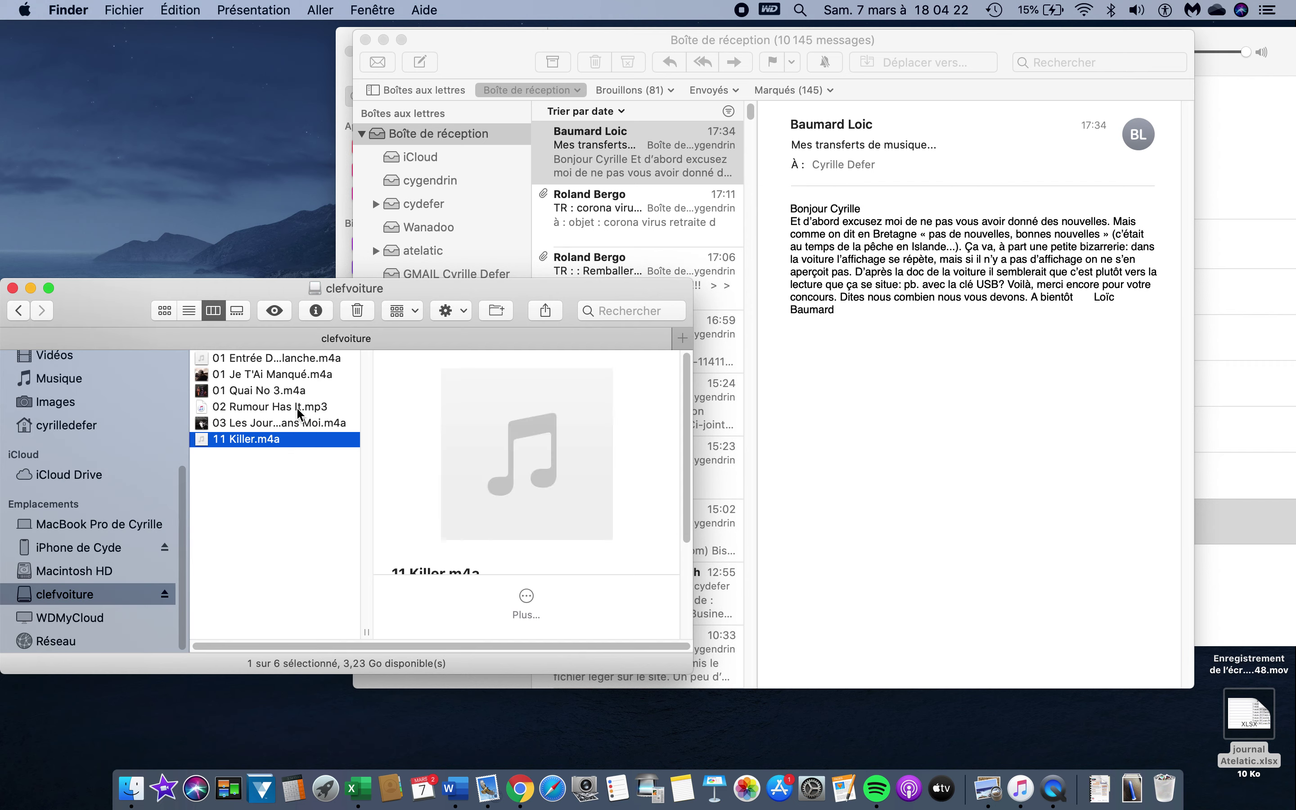
# Step: Play the preview of 02 Rumour Has It.mp3 from the clefvoiture drive briefly and stop it
pyautogui.click(297, 411)
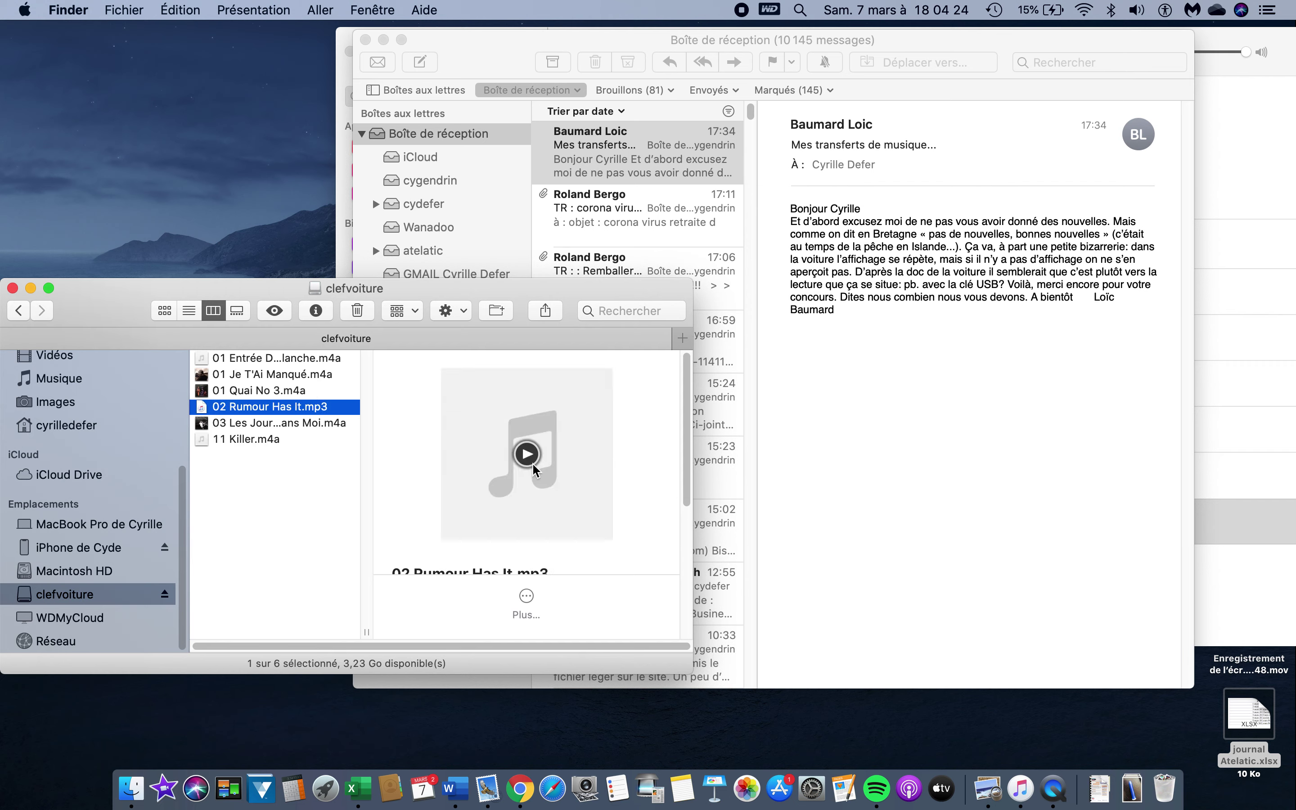
pyautogui.click(527, 455)
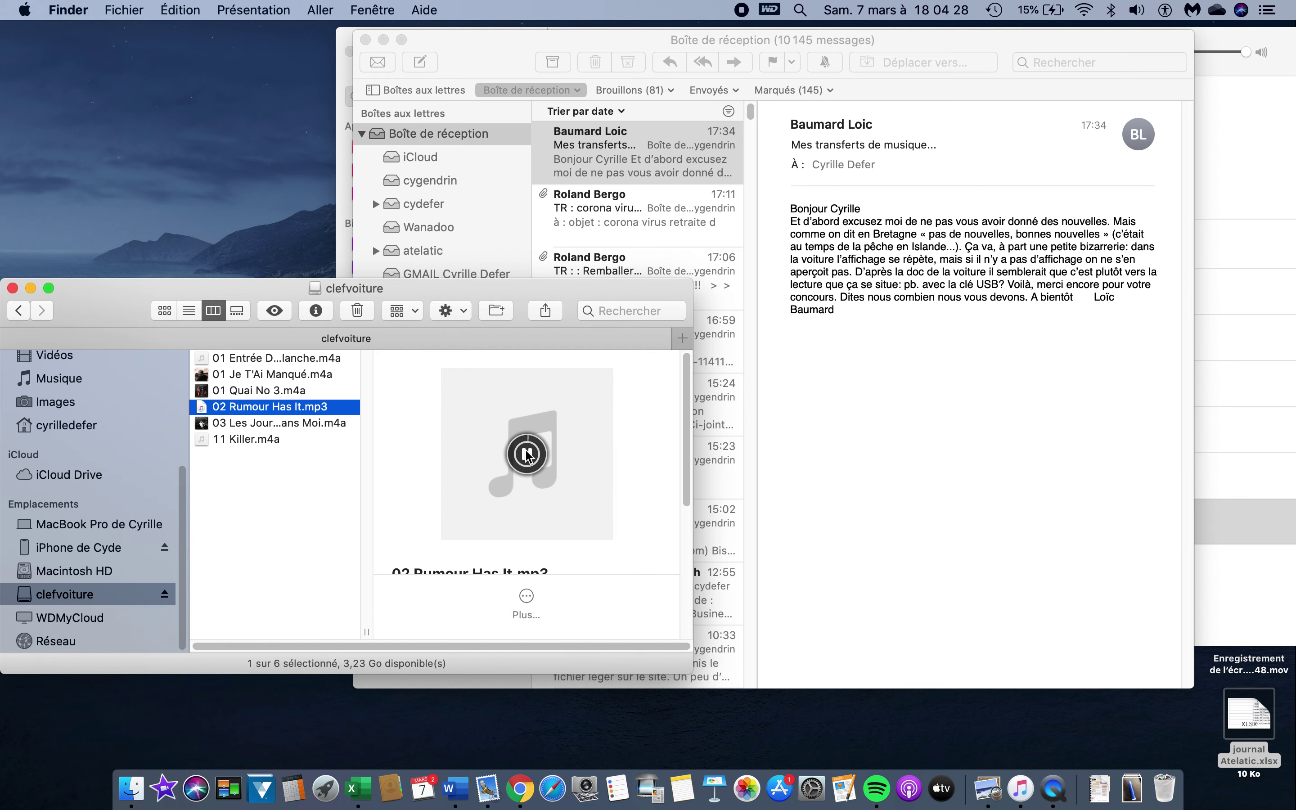
pyautogui.click(527, 455)
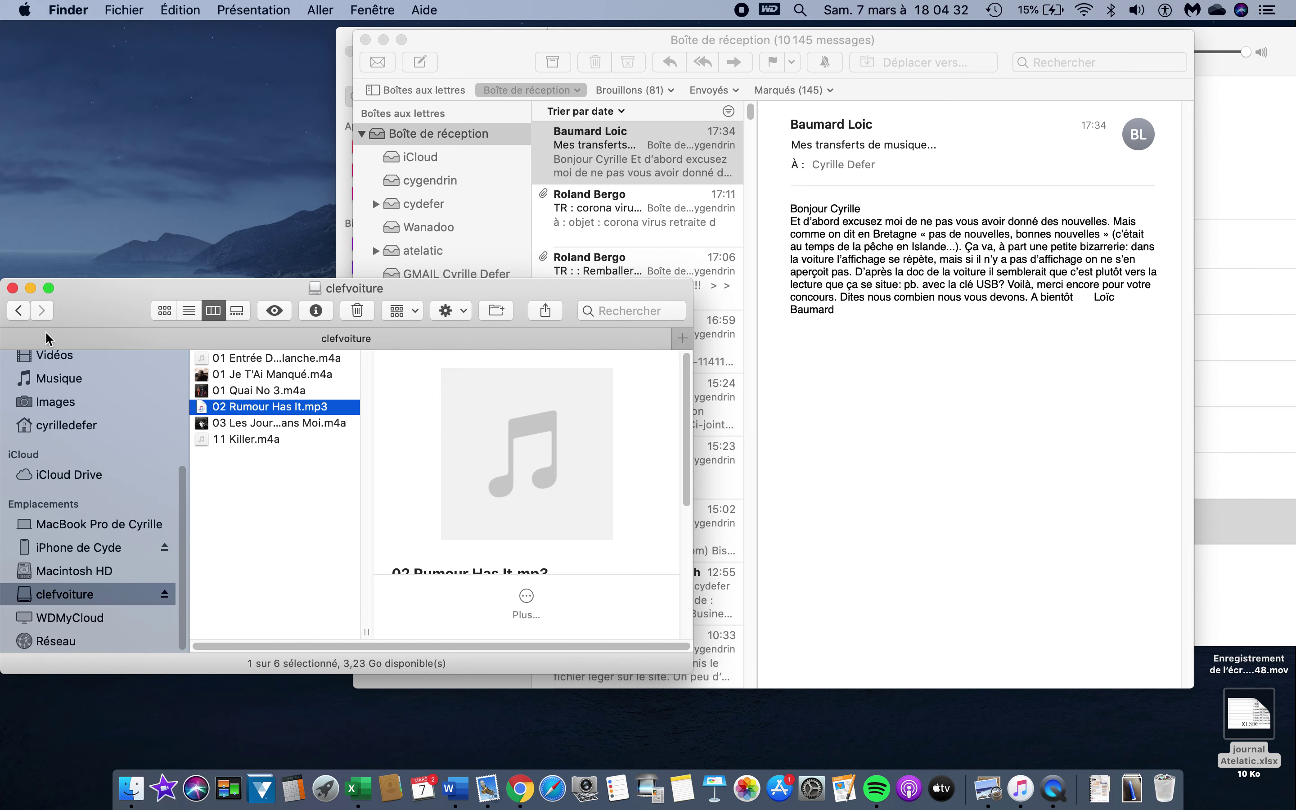
# Step: Close the clefvoiture Finder window and switch to Mail
pyautogui.click(12, 288)
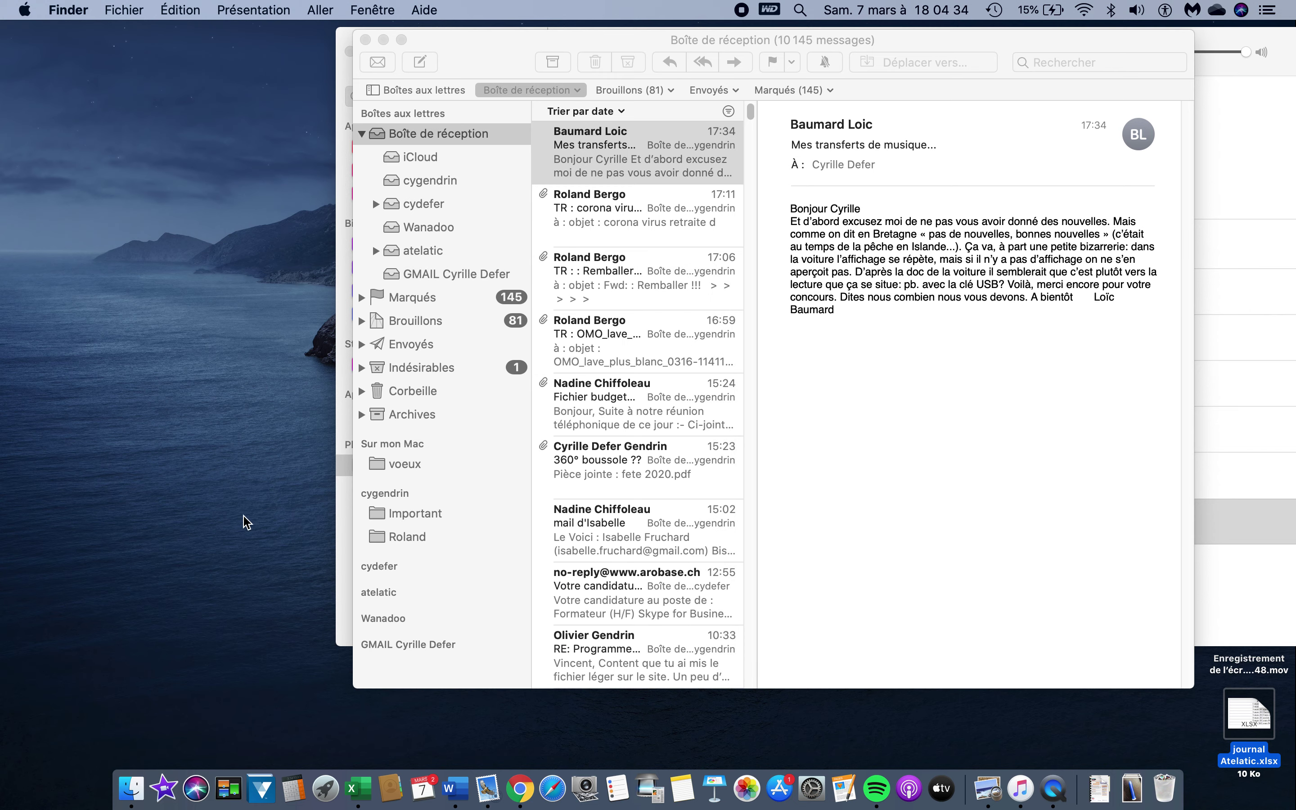
pyautogui.click(444, 369)
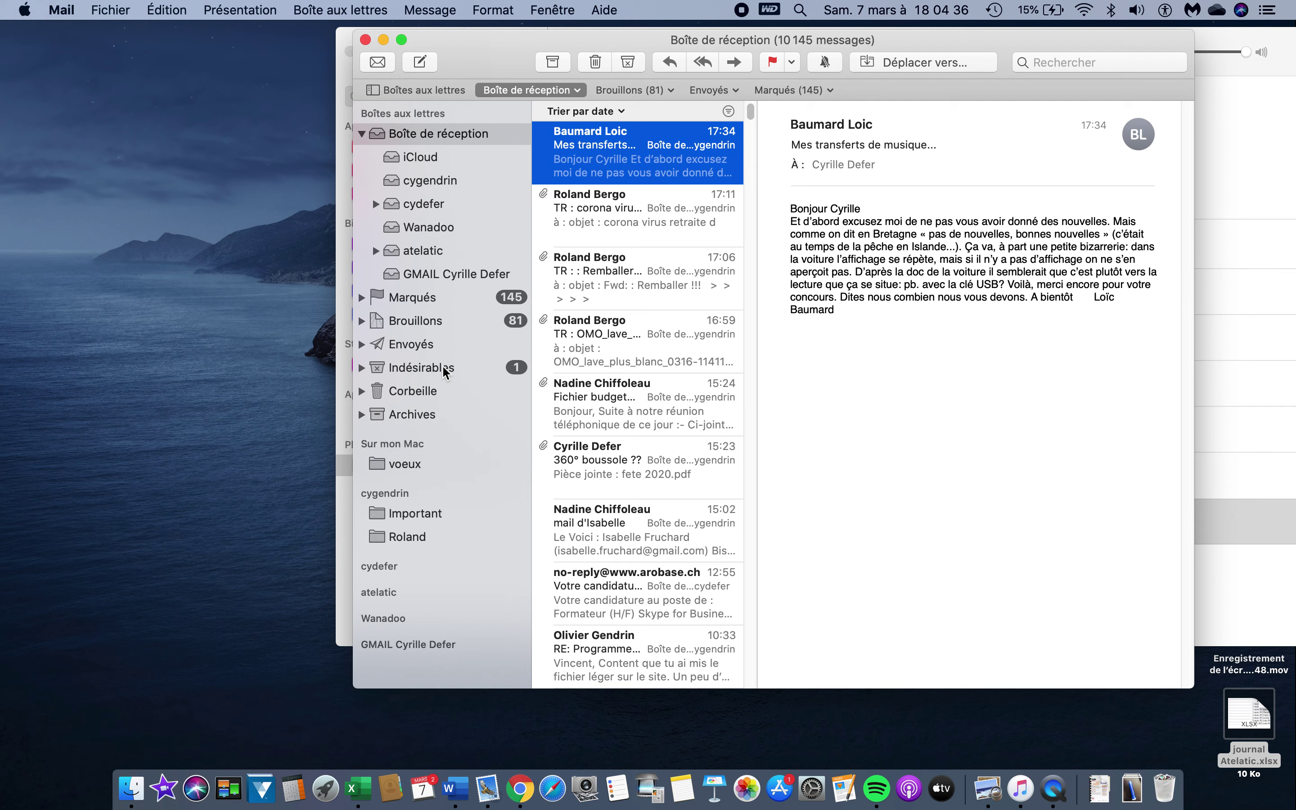